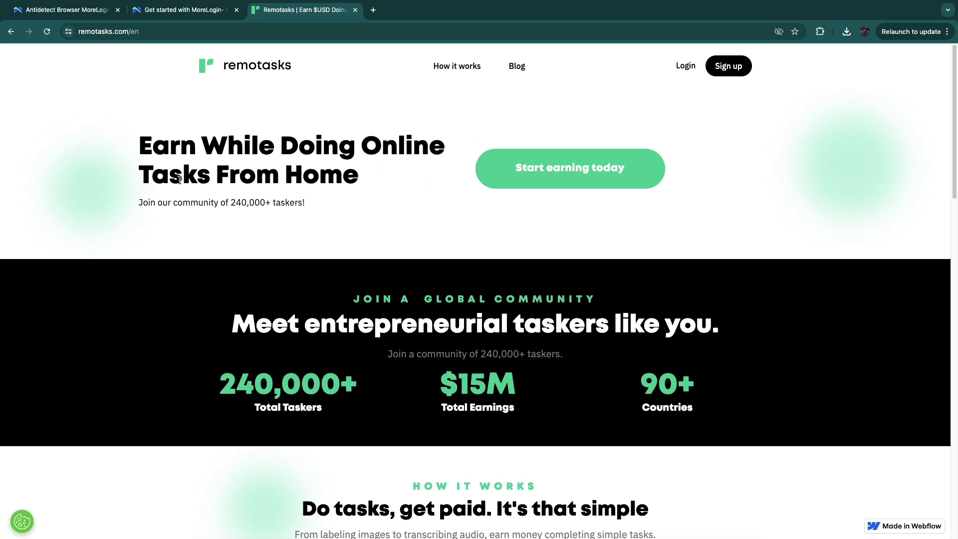
- Examine the Remotasks homepage, including its tasker, earnings and country figures
scroll(172, 169, "down", 2)
left_click_drag(220, 299, 320, 321)
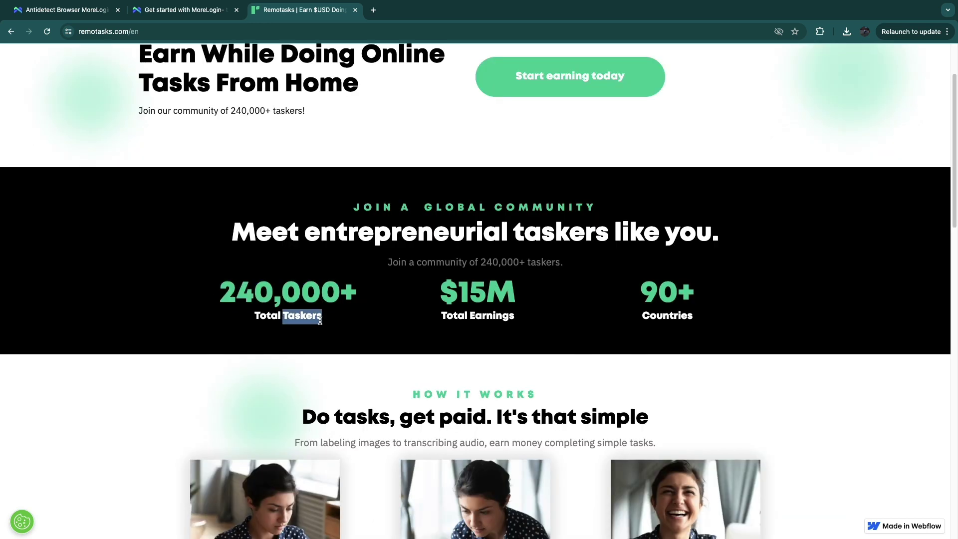
left_click_drag(442, 301, 504, 302)
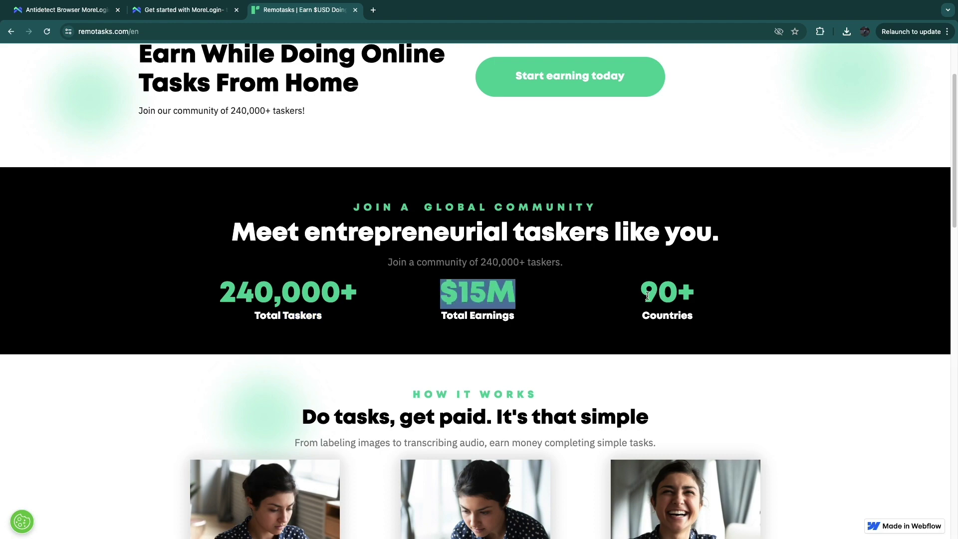
left_click_drag(647, 296, 719, 310)
left_click(616, 348)
scroll(616, 347, "down", 15)
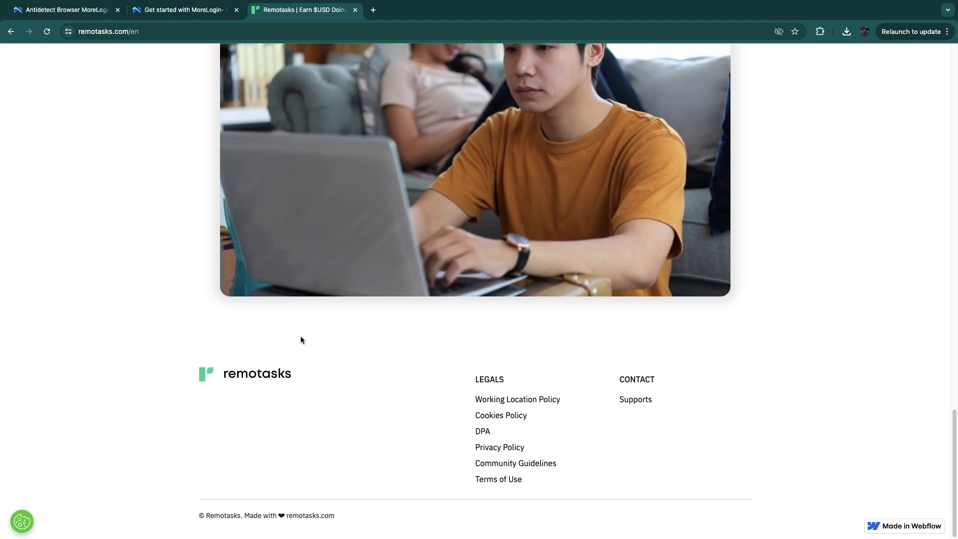
scroll(301, 337, "up", 15)
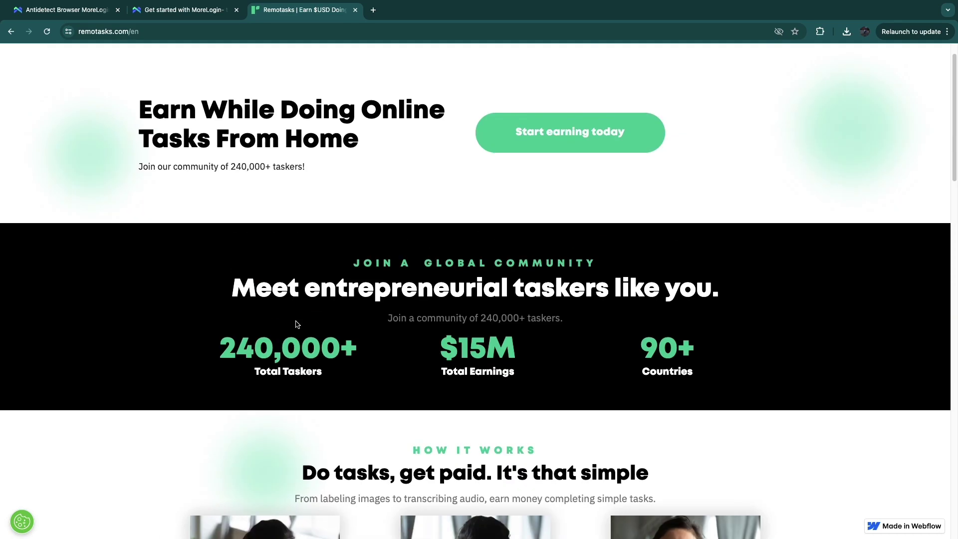
scroll(264, 315, "up", 2)
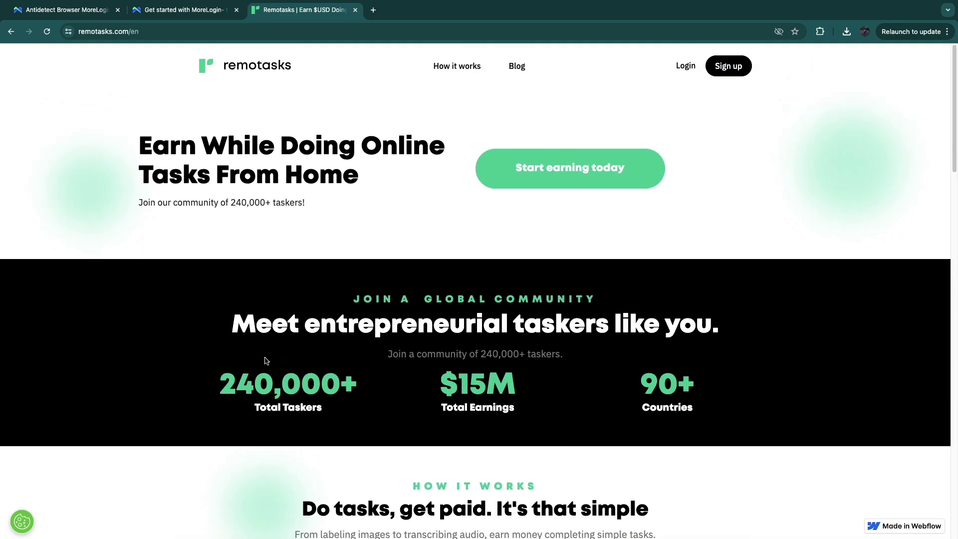
- Switch to the MoreLogin website and register a free account on its sign-up page
left_click(66, 14)
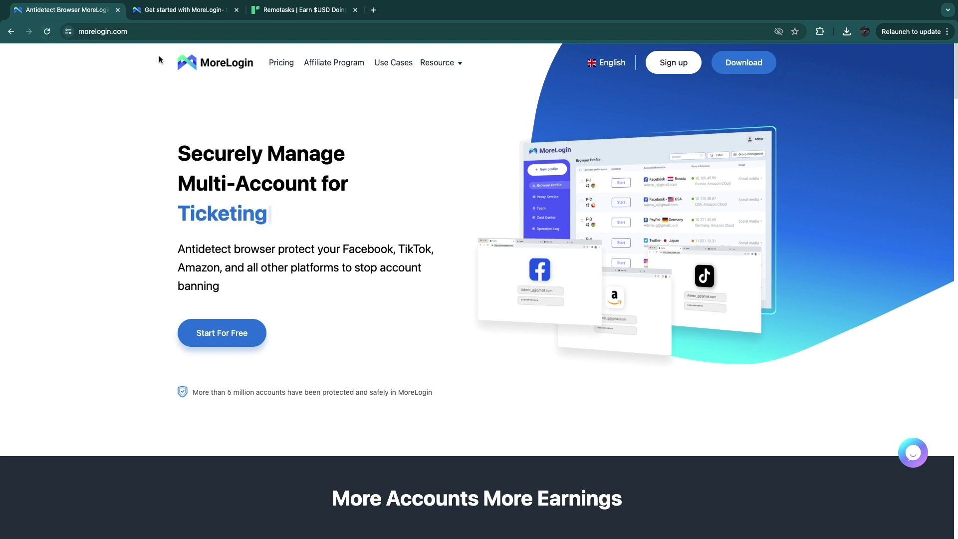
left_click(160, 18)
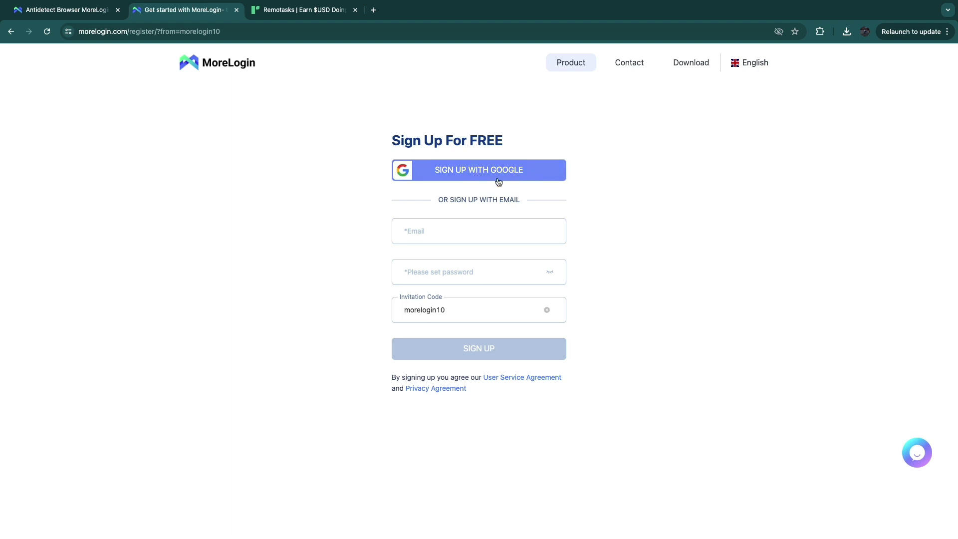
left_click_drag(436, 202, 534, 207)
left_click(615, 230)
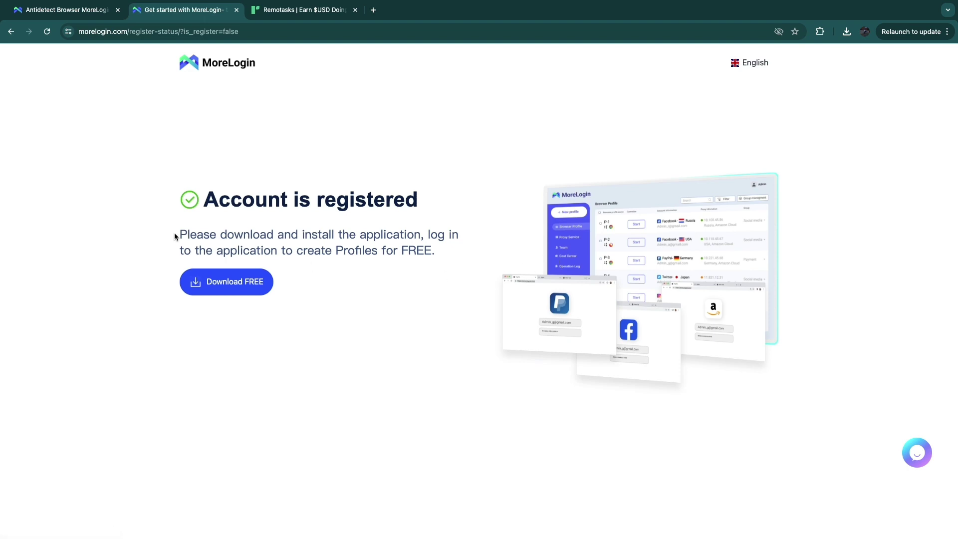
- Read the post-registration instructions and open the free application download page
left_click_drag(174, 236, 432, 247)
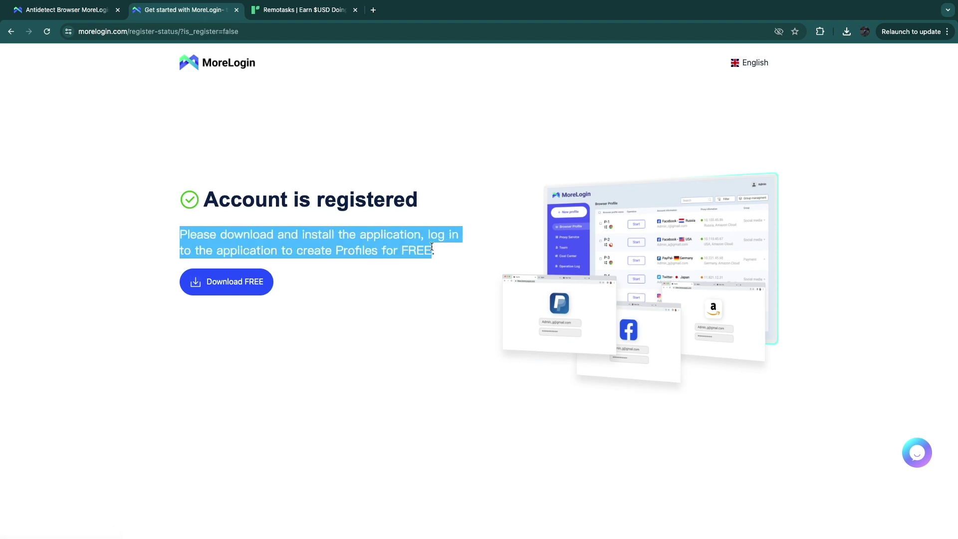
left_click(377, 271)
left_click_drag(402, 249, 430, 277)
left_click(430, 278)
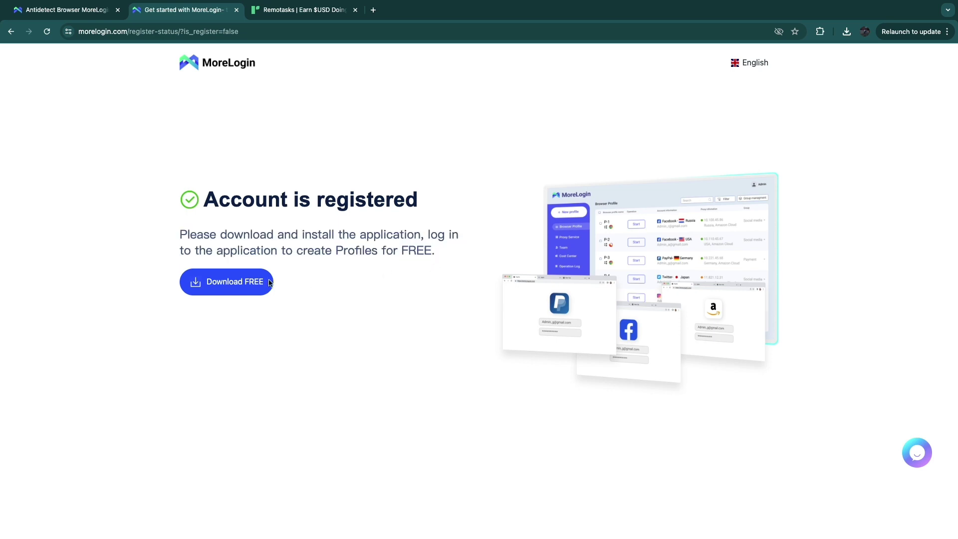
left_click(253, 284)
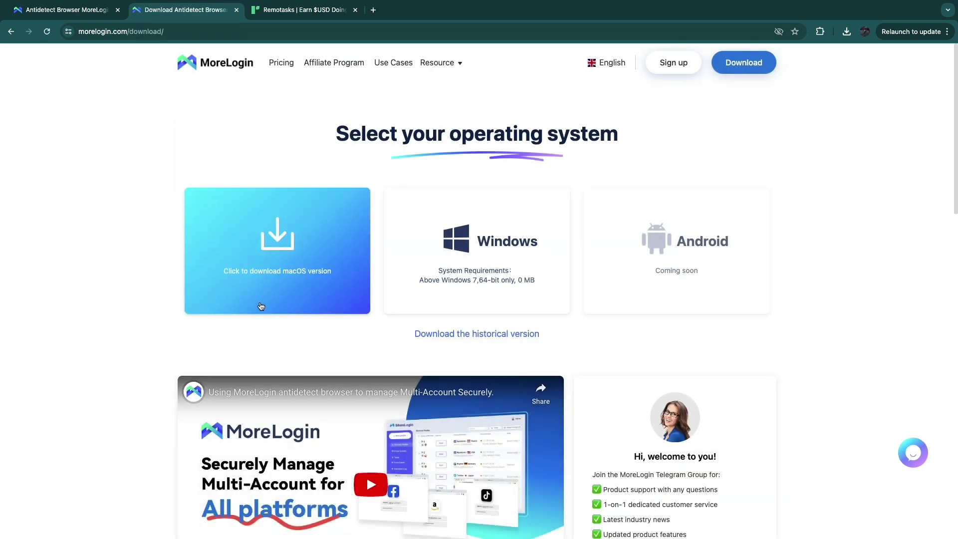
- Download the macOS version of MoreLogin for Apple Silicon and check its download progress
left_click(261, 306)
left_click(693, 113)
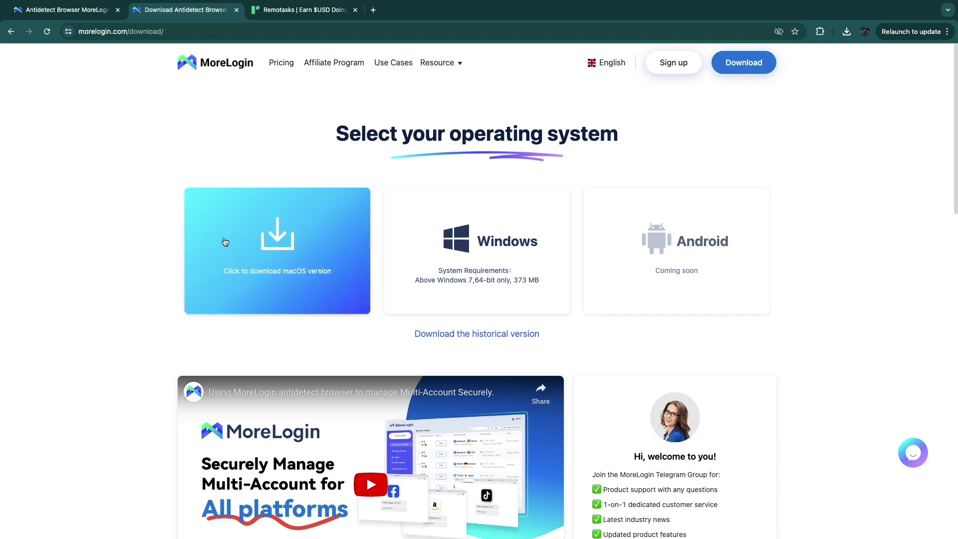
left_click(244, 252)
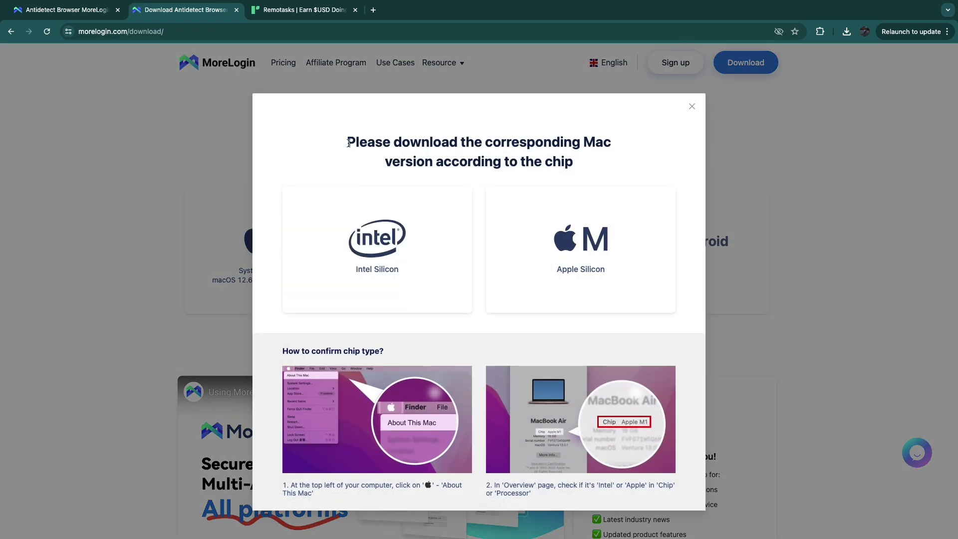
left_click_drag(348, 143, 603, 161)
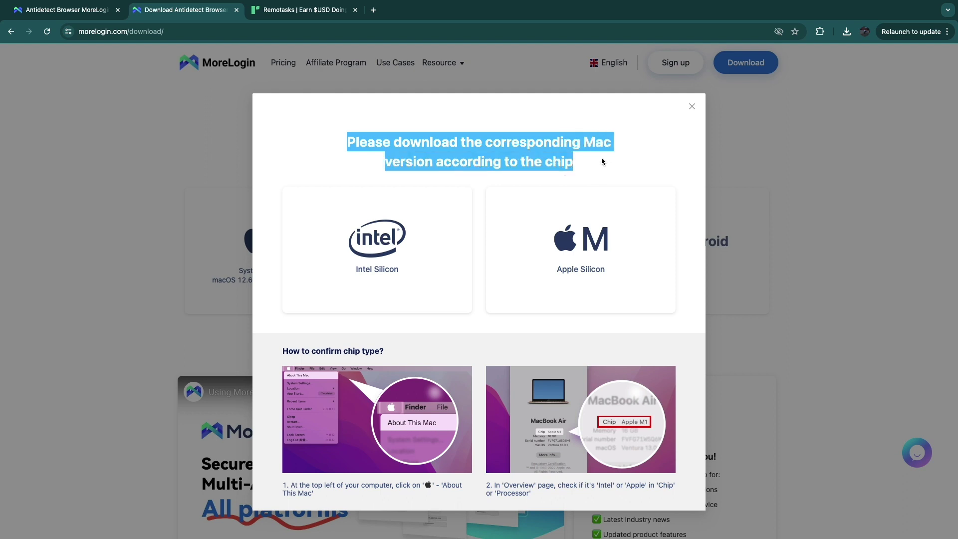
left_click(627, 162)
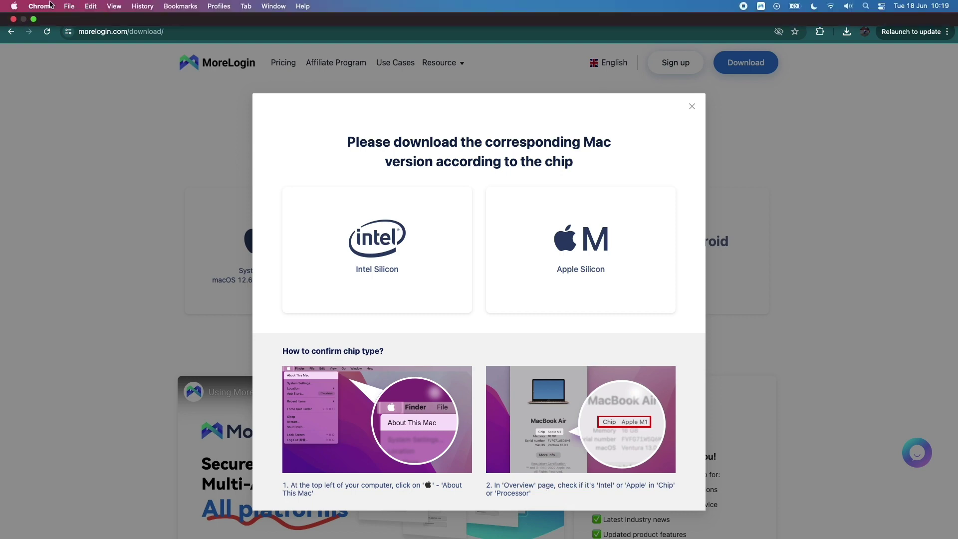
left_click(581, 250)
left_click(848, 31)
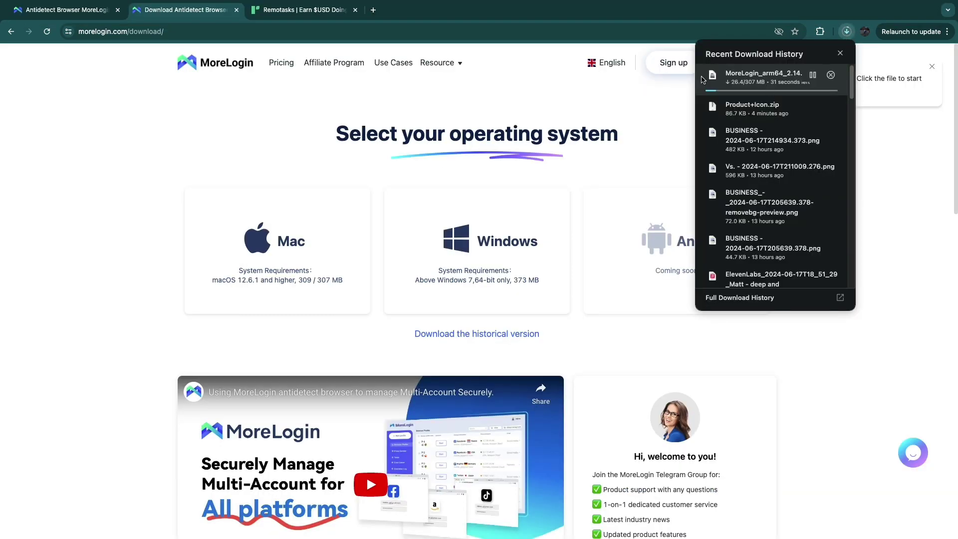
left_click(668, 154)
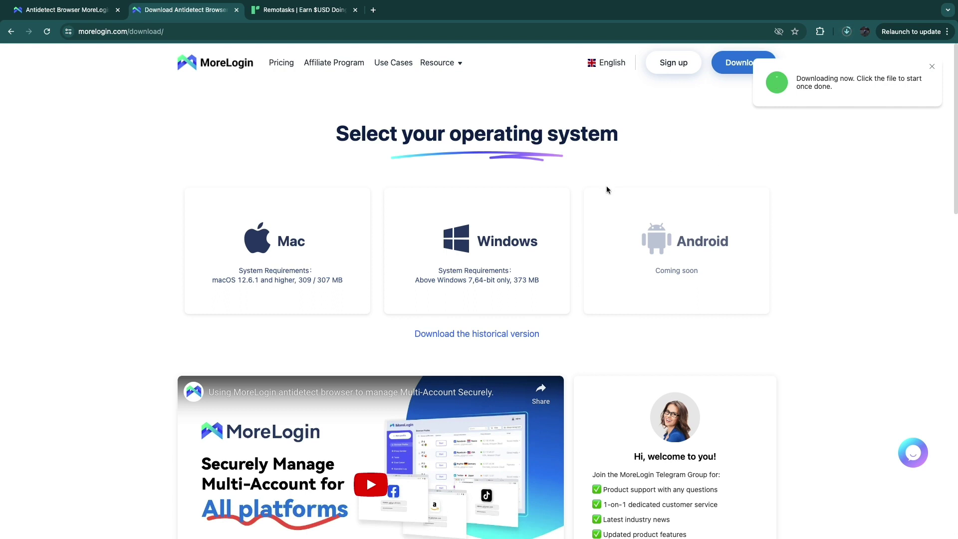
- Launch the MoreLogin desktop application
scroll(607, 190, "down", 3)
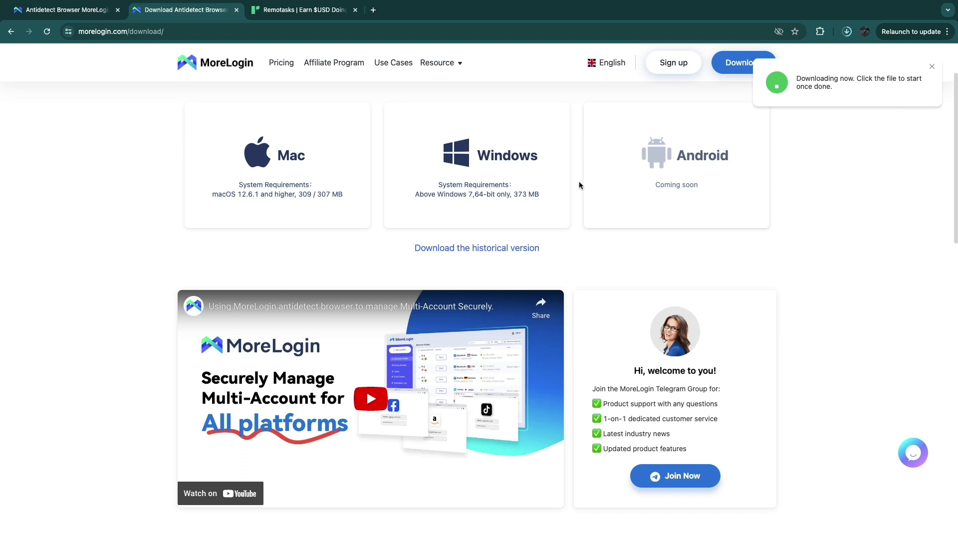
scroll(403, 242, "up", 3)
mouse_move(379, 522)
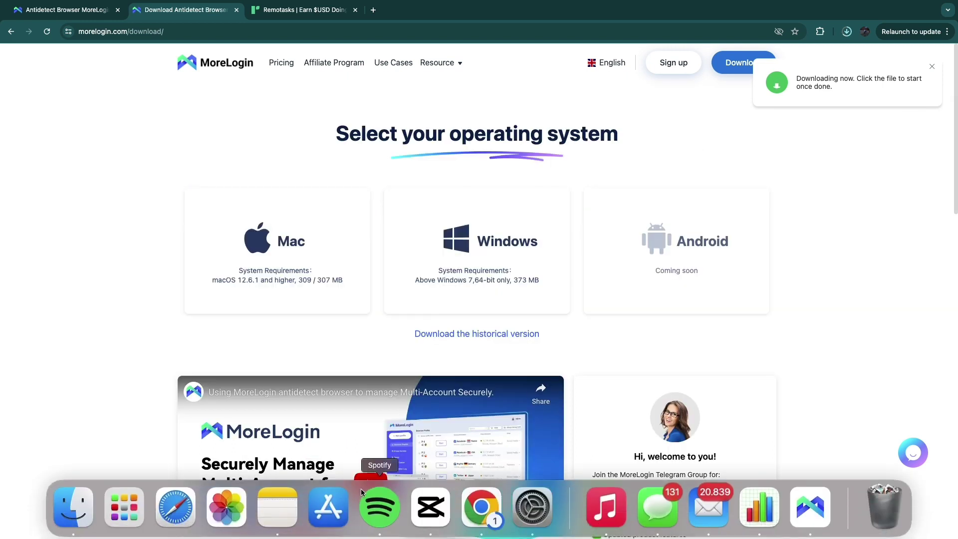
left_click(811, 508)
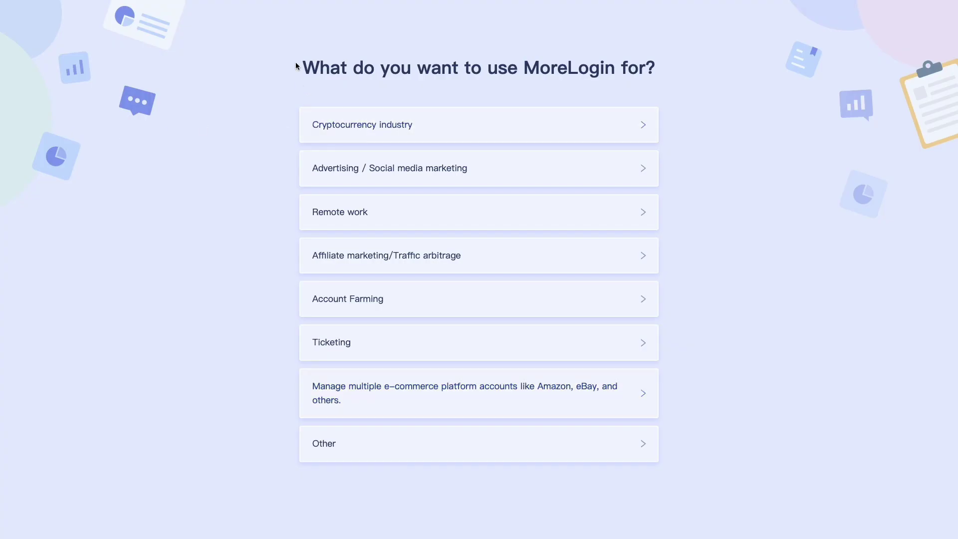
- Answer the onboarding question about the intended use of MoreLogin with Remote work
left_click_drag(295, 66, 674, 67)
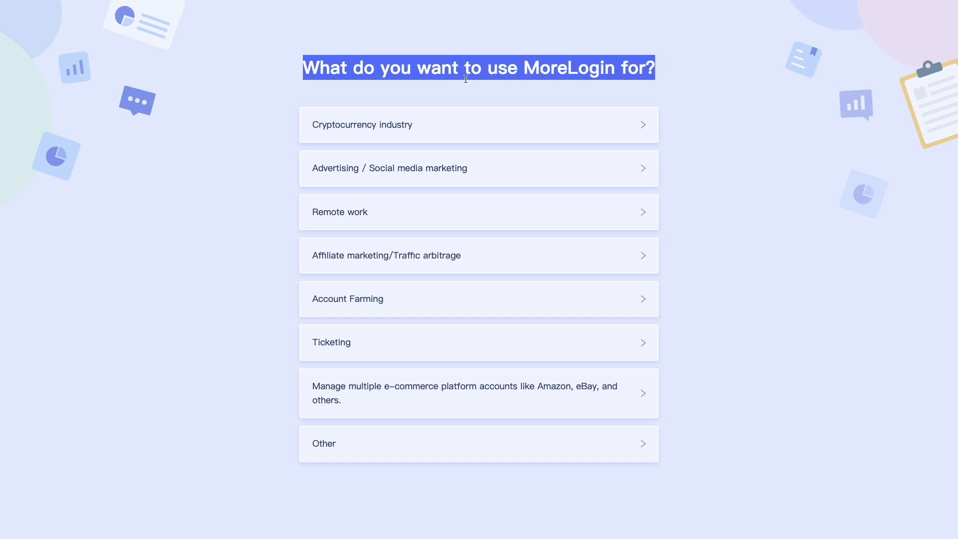
left_click(188, 158)
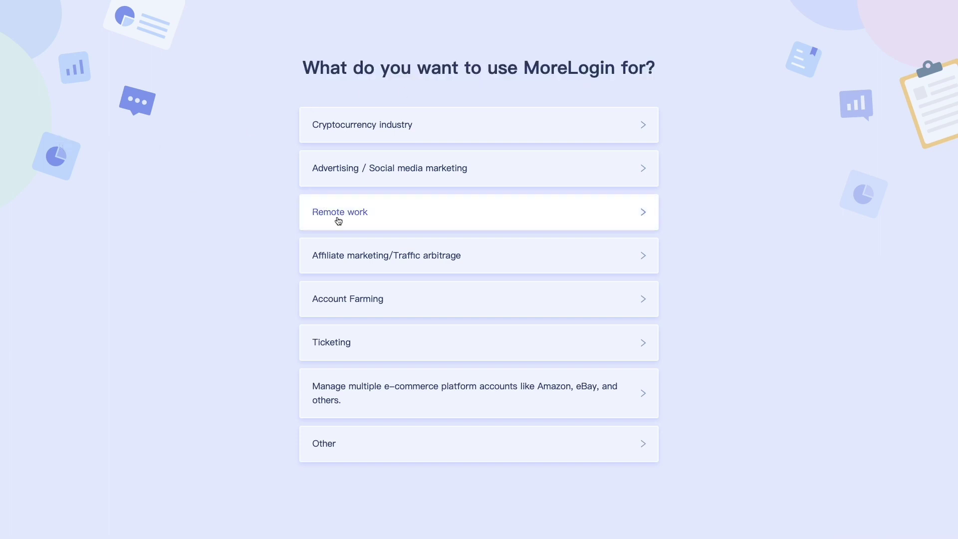
left_click(394, 212)
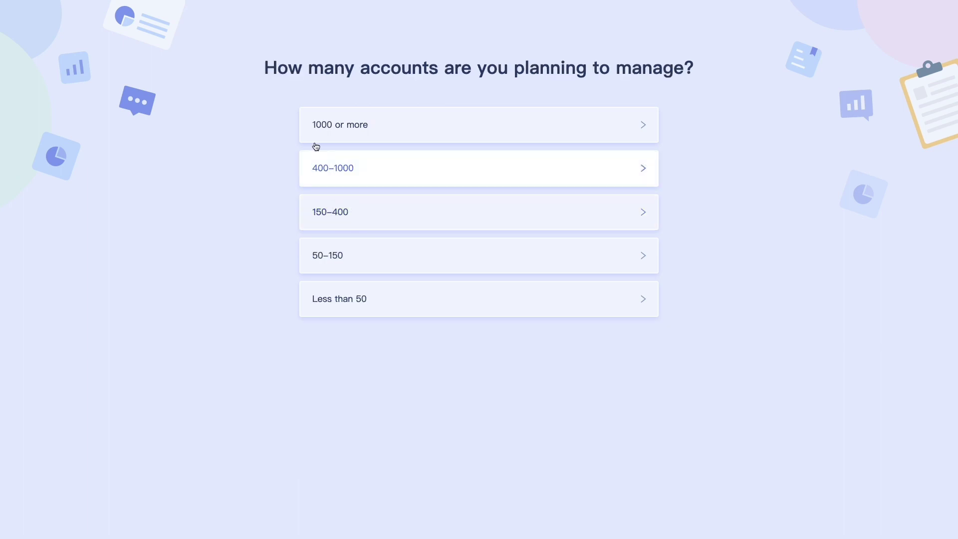
- Set the planned number of managed accounts to Less than 50
left_click_drag(264, 68, 542, 68)
left_click(851, 50)
triple_click(850, 51)
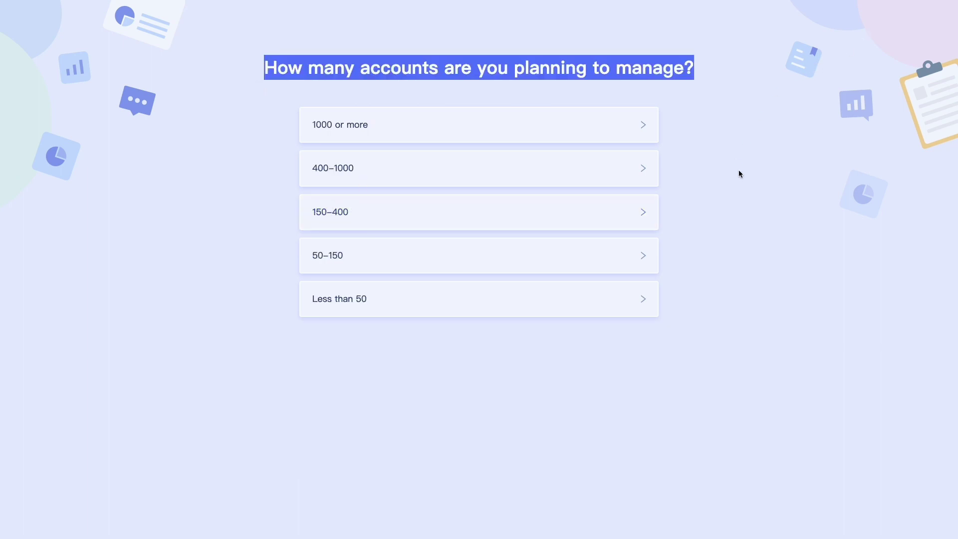
left_click(740, 171)
left_click(430, 298)
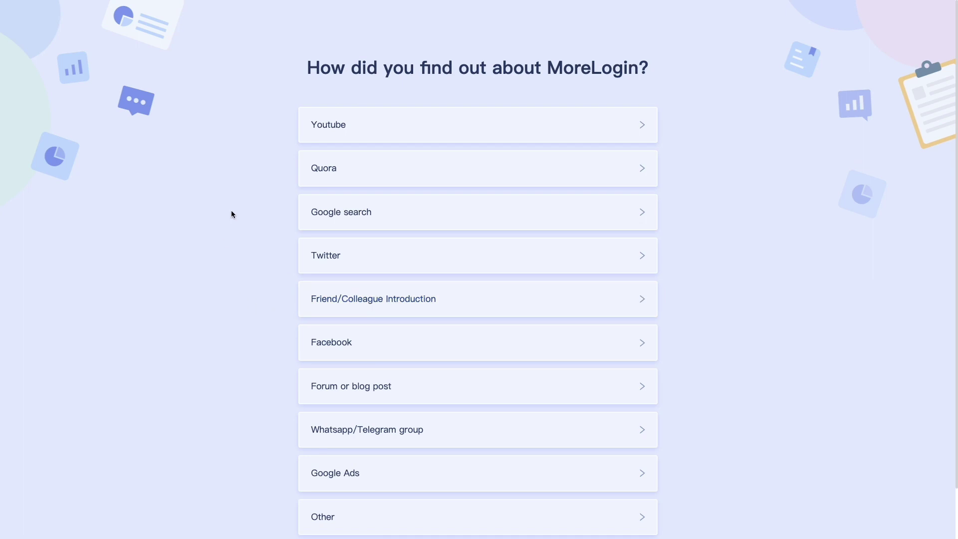
- Choose Youtube as the way MoreLogin was discovered
left_click_drag(292, 82, 669, 75)
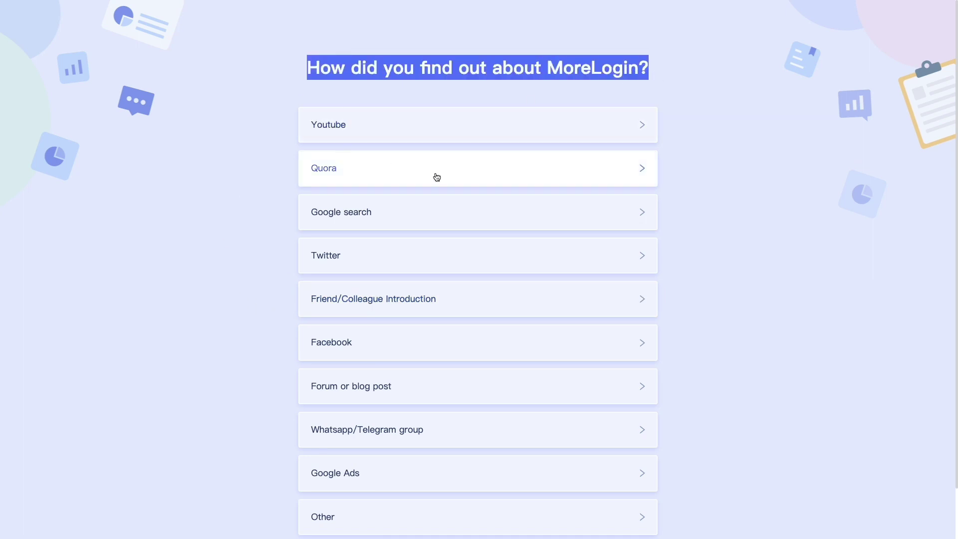
scroll(556, 299, "down", 1)
scroll(413, 254, "up", 1)
left_click(380, 136)
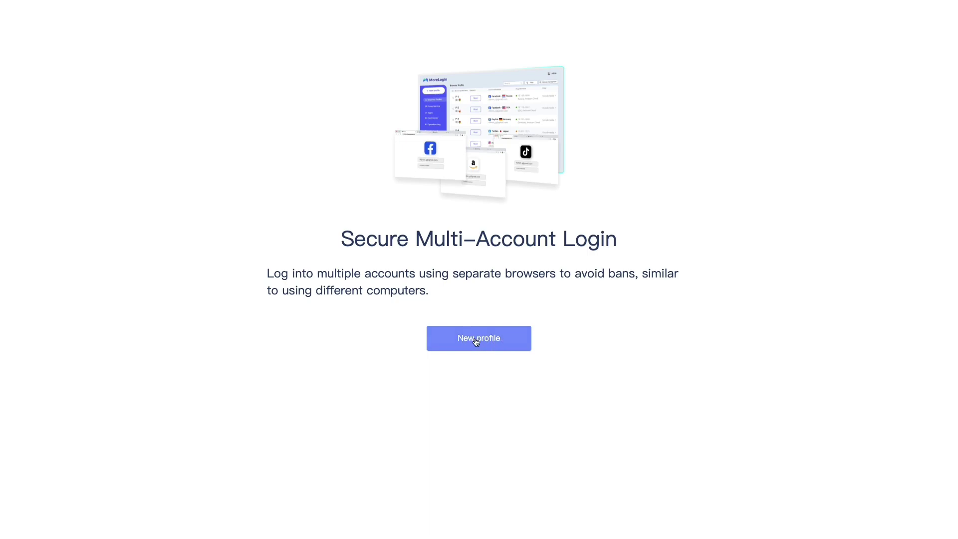
- Create the first browser profile and accept the 10% off coupon
left_click(481, 337)
left_click_drag(407, 202, 453, 224)
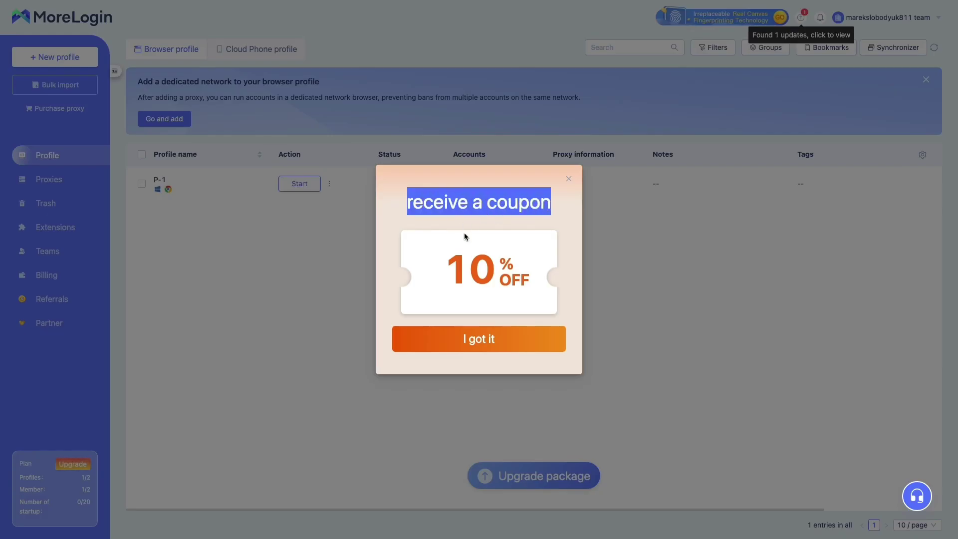
left_click_drag(450, 275, 547, 277)
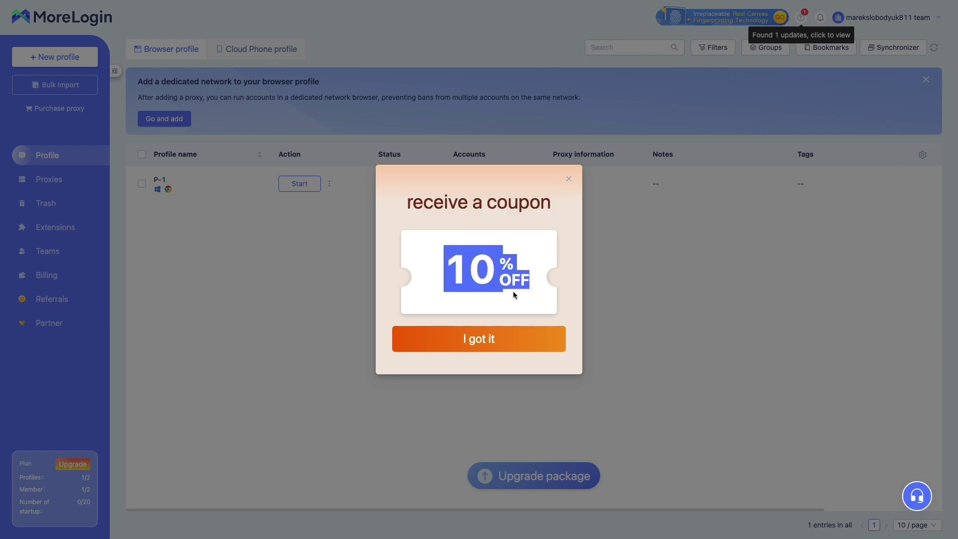
left_click(492, 344)
left_click(493, 344)
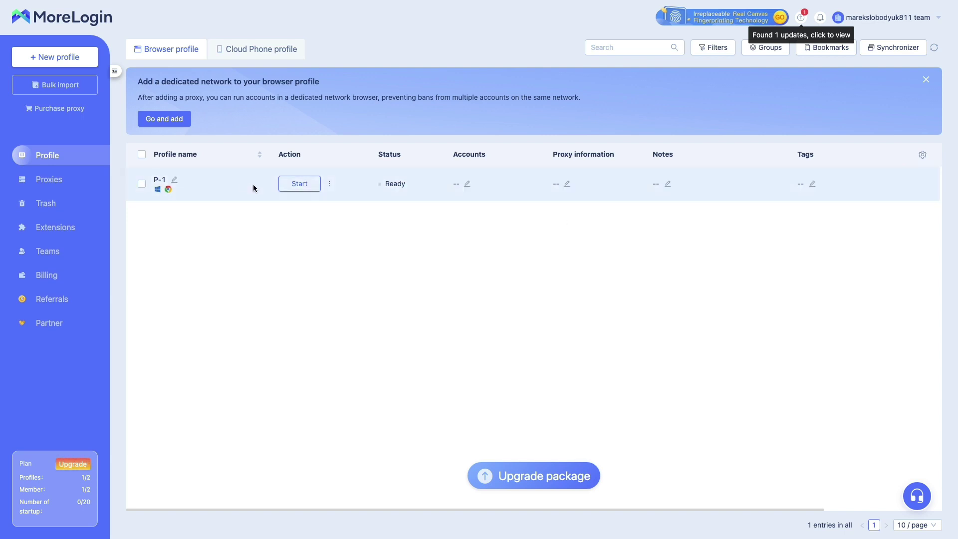
- Quick-create one new browser profile with Chrome, macOS, no profile group and end-to-end encryption disabled
left_click(44, 61)
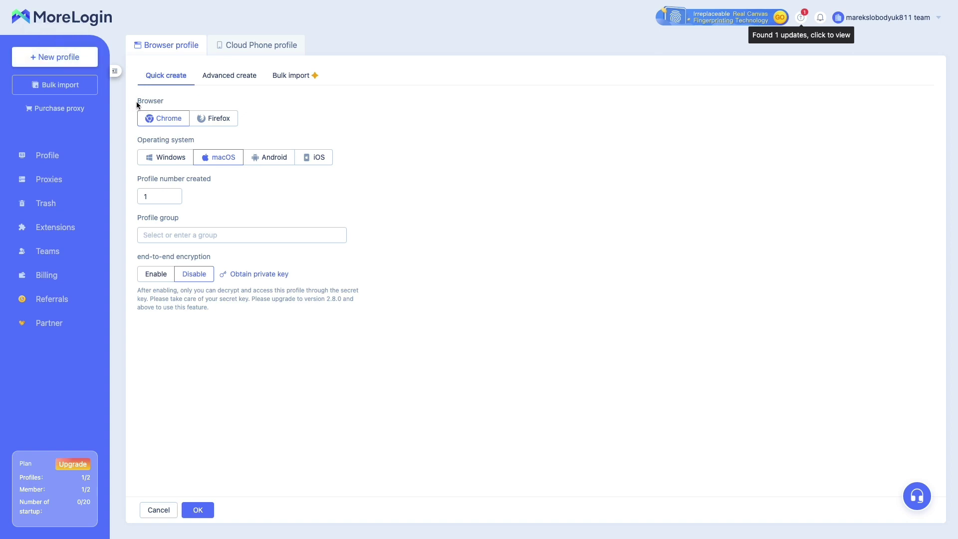
left_click_drag(136, 104, 166, 104)
left_click_drag(134, 142, 193, 143)
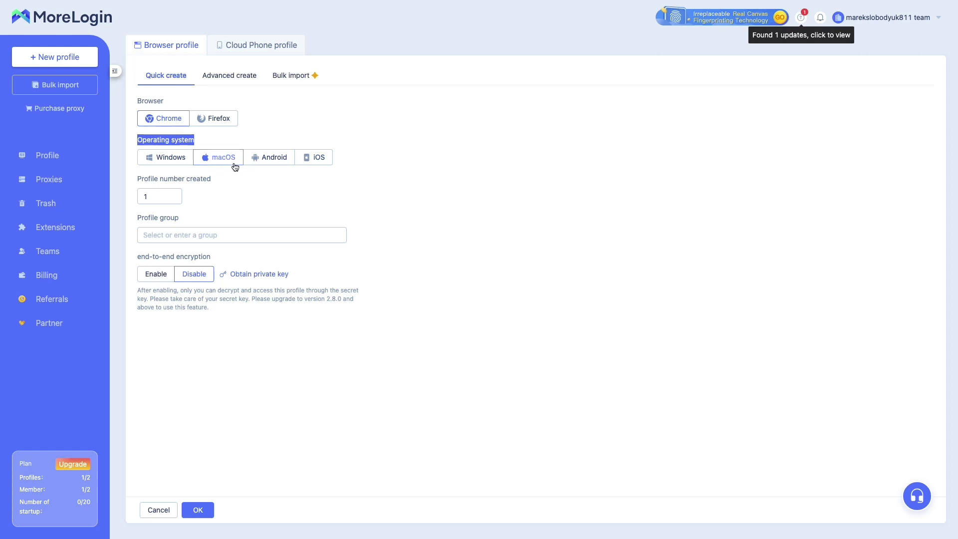
left_click(225, 207)
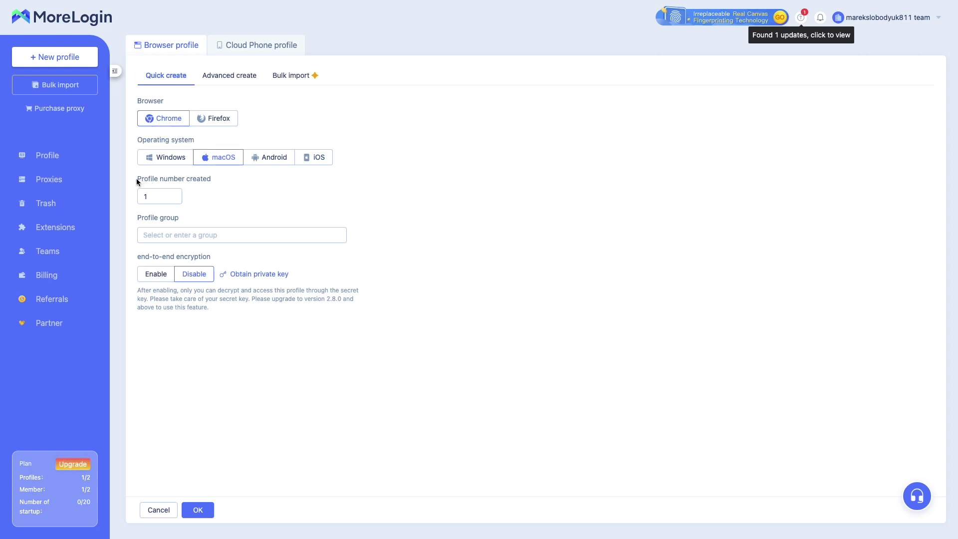
left_click(198, 201)
left_click_drag(139, 220, 210, 223)
left_click(230, 226)
left_click_drag(136, 256, 215, 256)
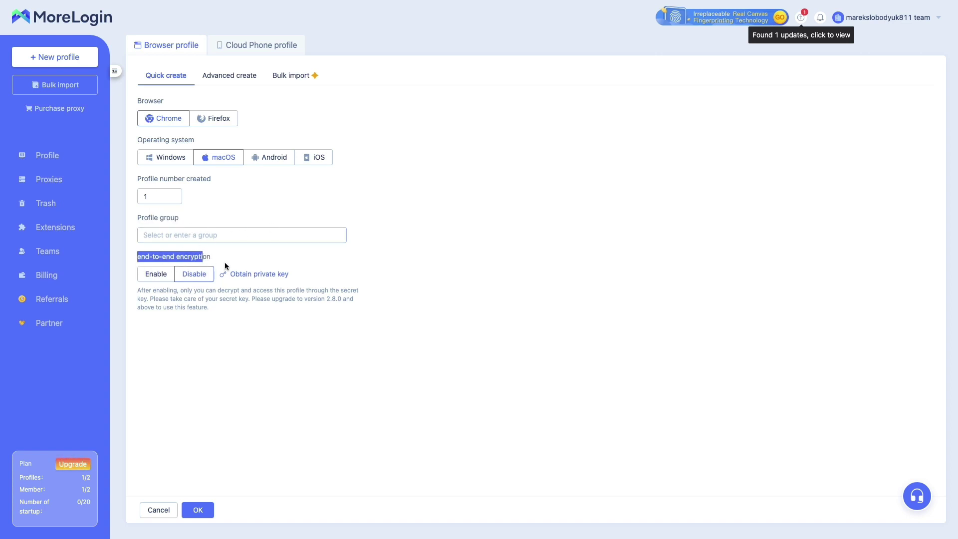
left_click(187, 281)
left_click(198, 510)
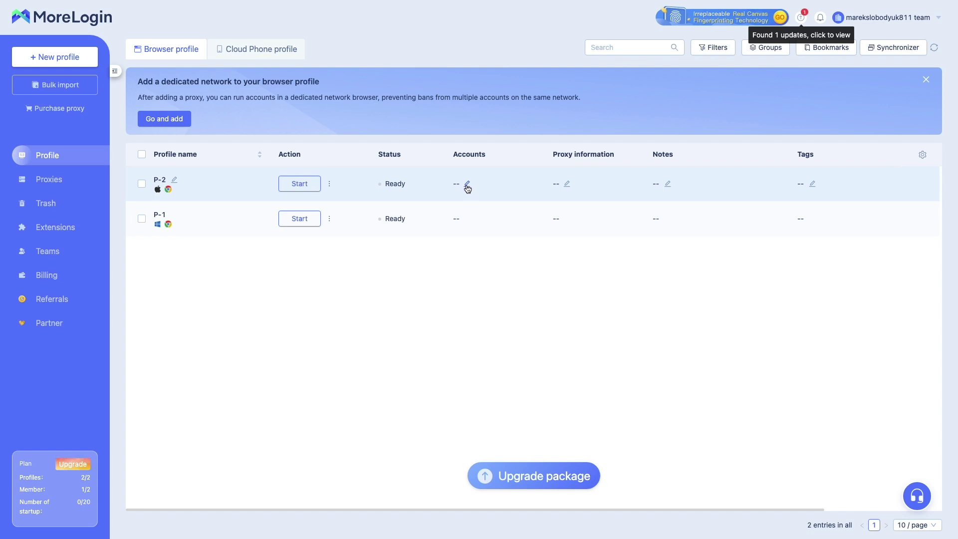
left_click(466, 186)
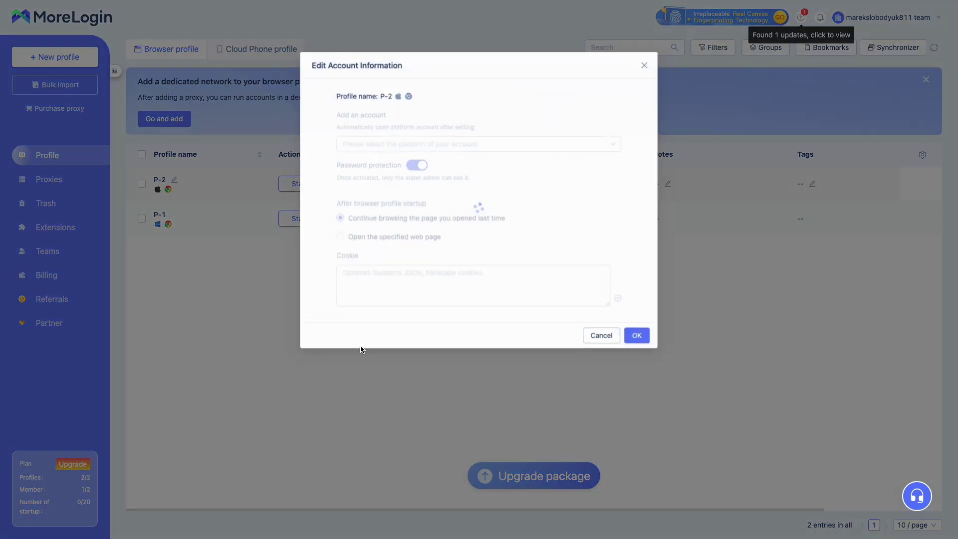
left_click(338, 238)
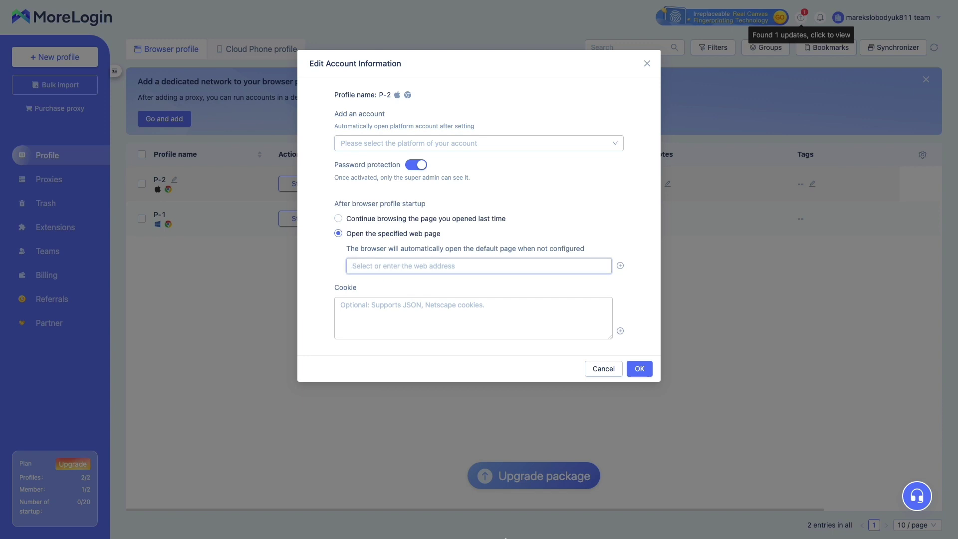
mouse_move(503, 535)
type("https://www.remotasks.com/en")
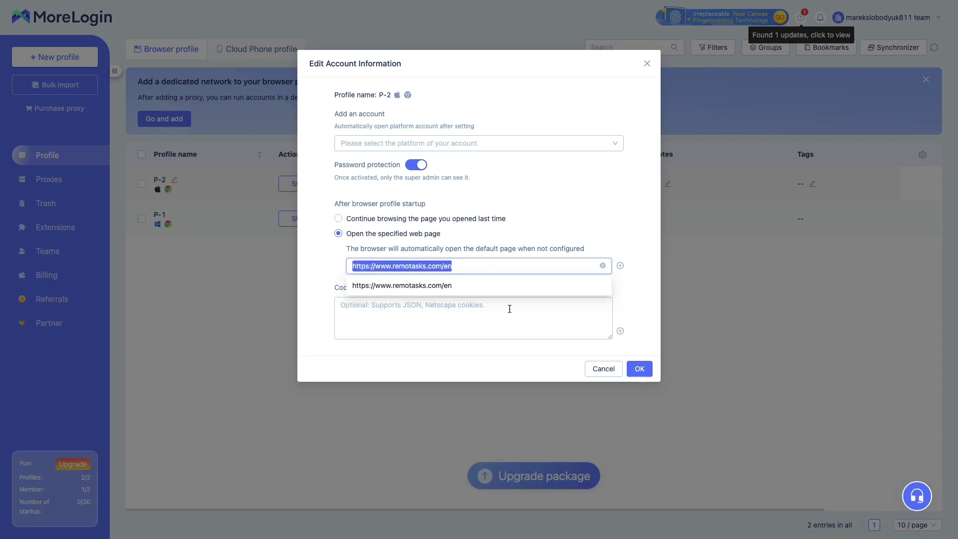
left_click(567, 232)
left_click(639, 369)
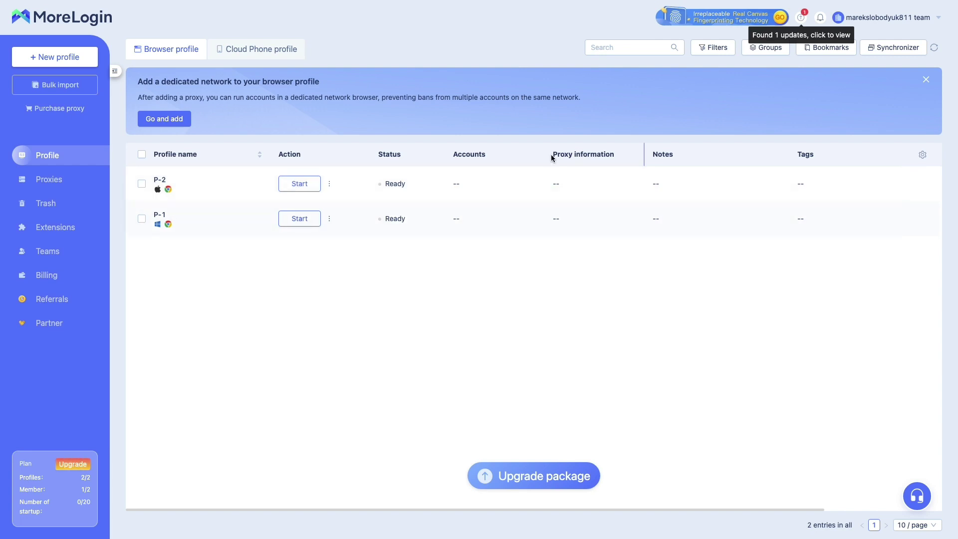
- Start a proxy purchase for profile P-2 with the Residential type, Europe territory and Netherlands area
left_click_drag(551, 156, 621, 160)
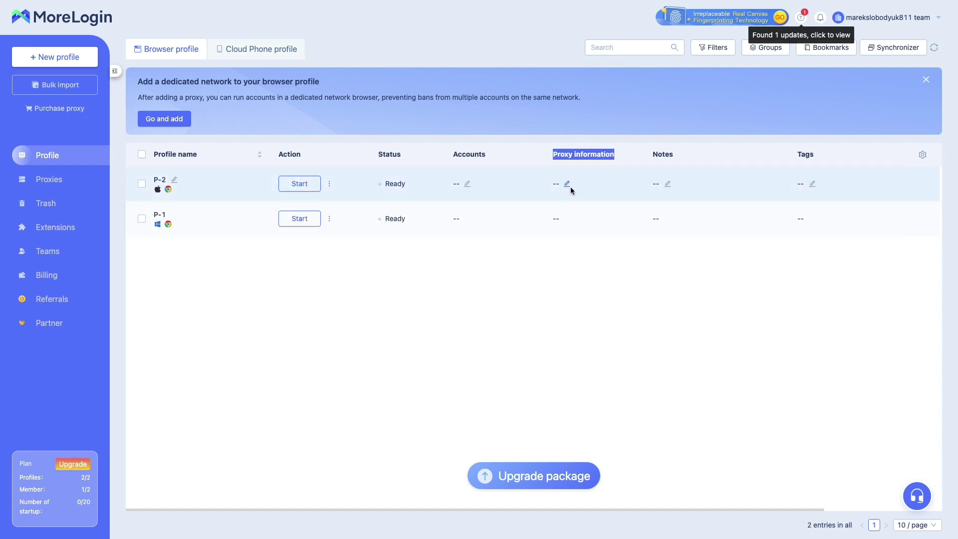
left_click(568, 186)
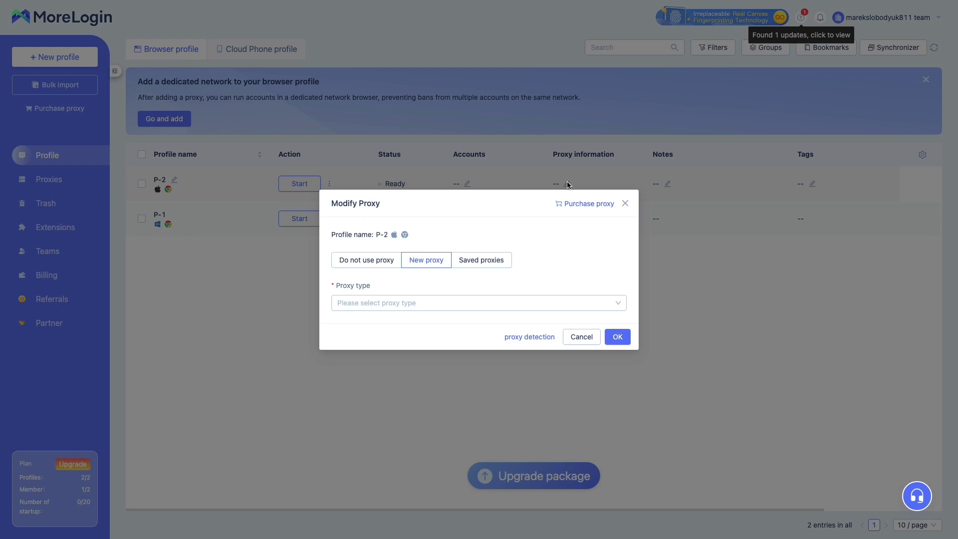
left_click(582, 205)
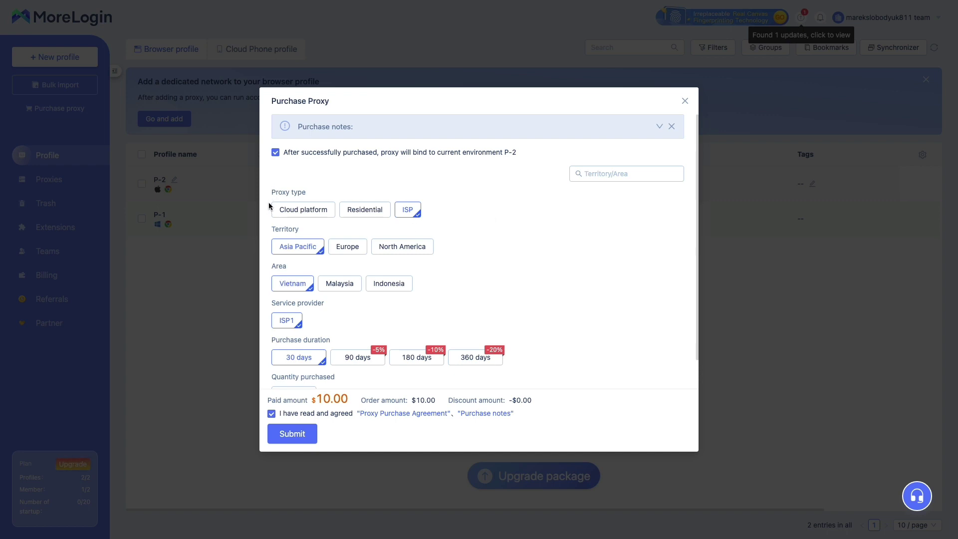
left_click_drag(269, 206, 327, 193)
left_click(304, 209)
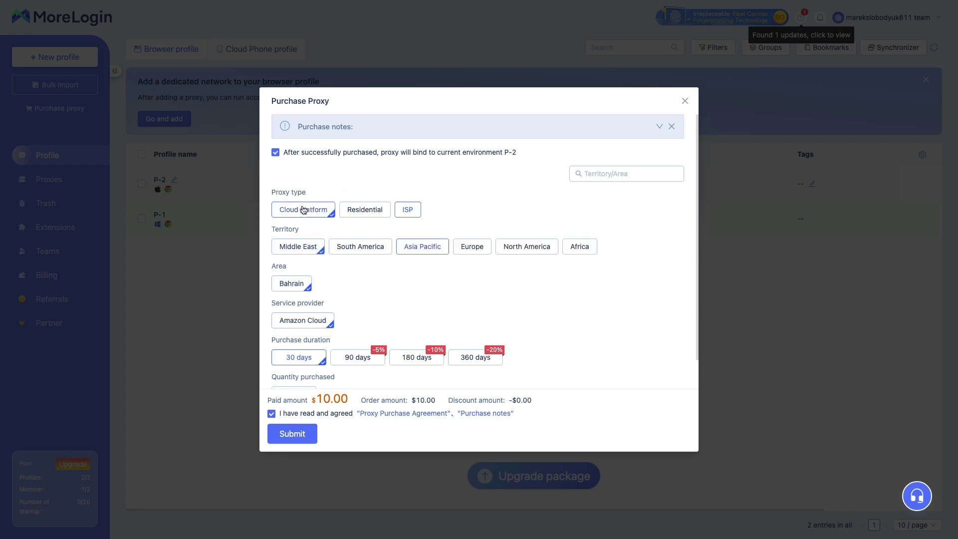
left_click(368, 211)
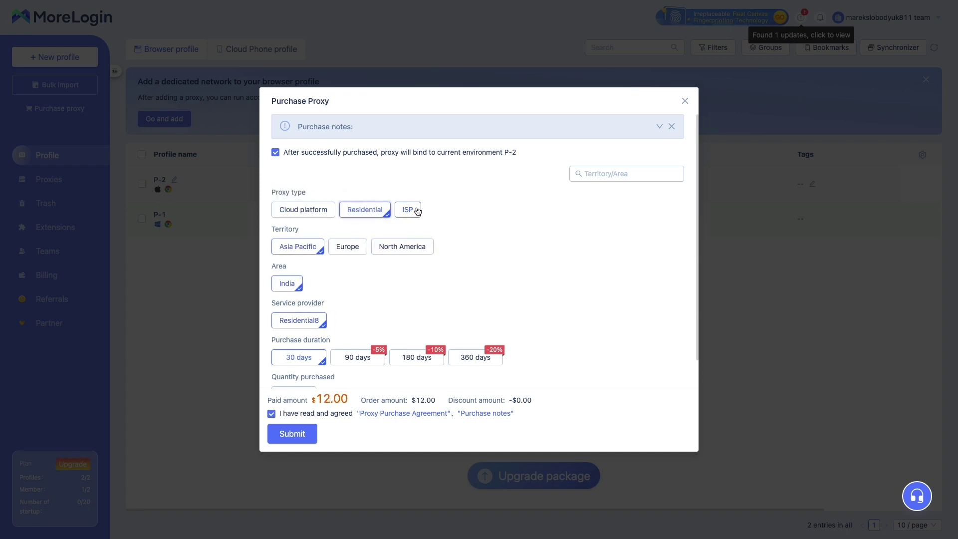
left_click(408, 211)
left_click(355, 212)
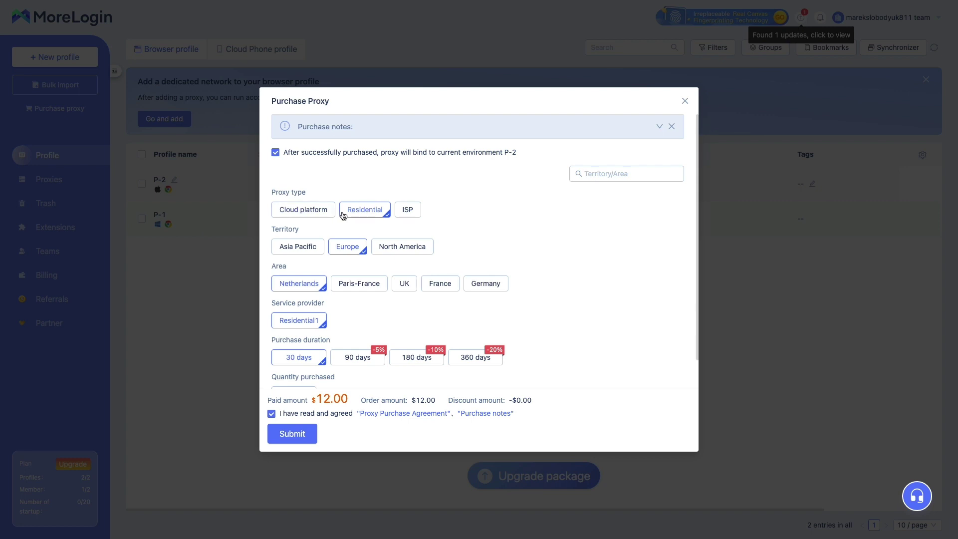
double_click(348, 247)
left_click_drag(274, 285, 324, 285)
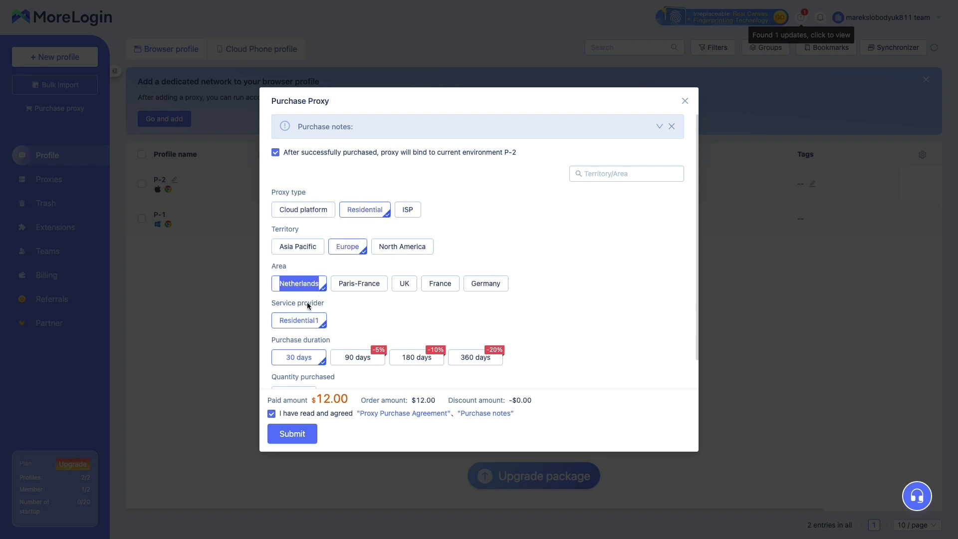
left_click(324, 268)
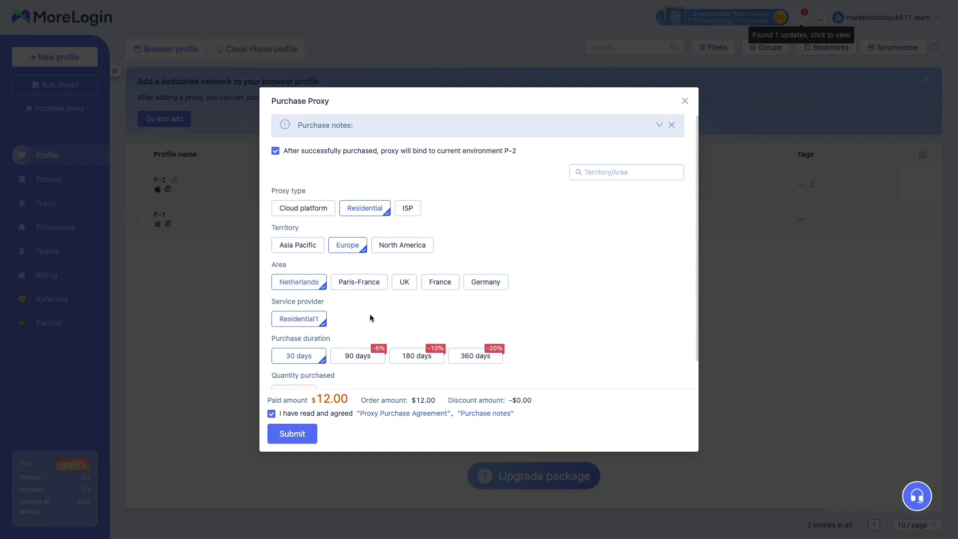
- Compare the purchase durations, choose 360 days and submit the residential proxy order
scroll(370, 314, "down", 1)
left_click_drag(274, 311, 332, 315)
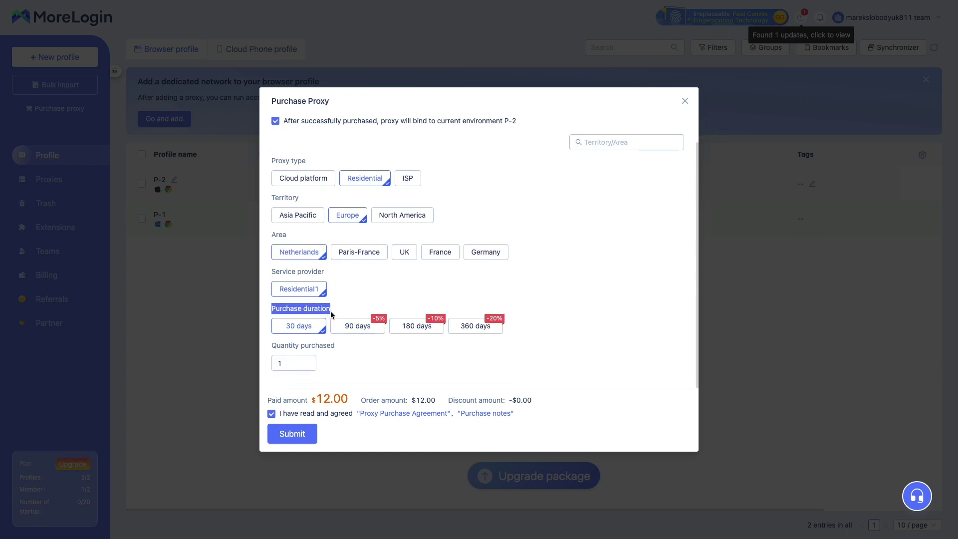
left_click(288, 325)
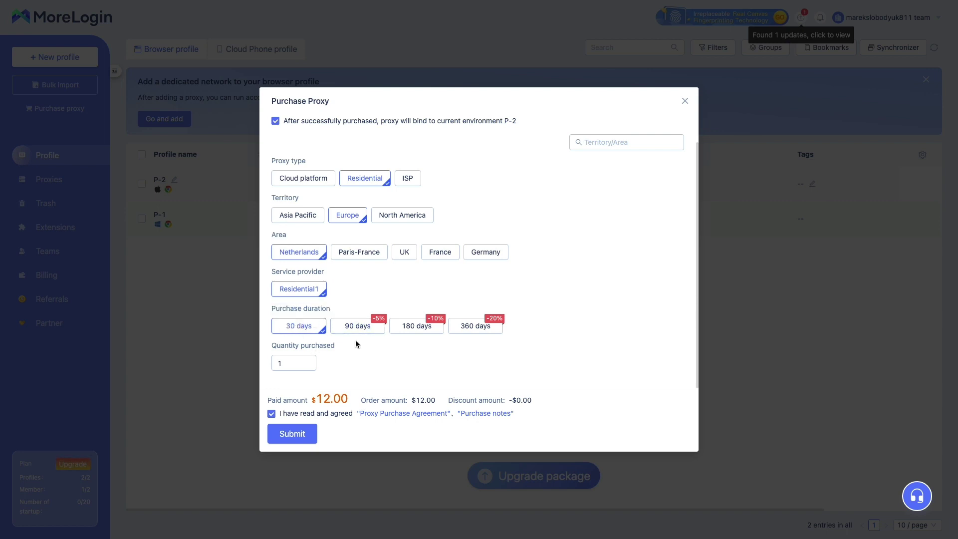
left_click(349, 327)
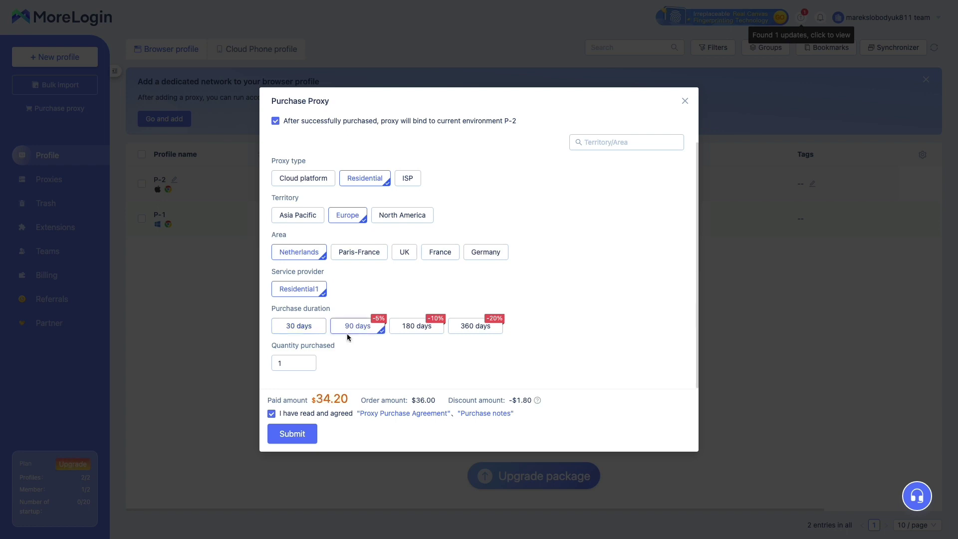
left_click(421, 328)
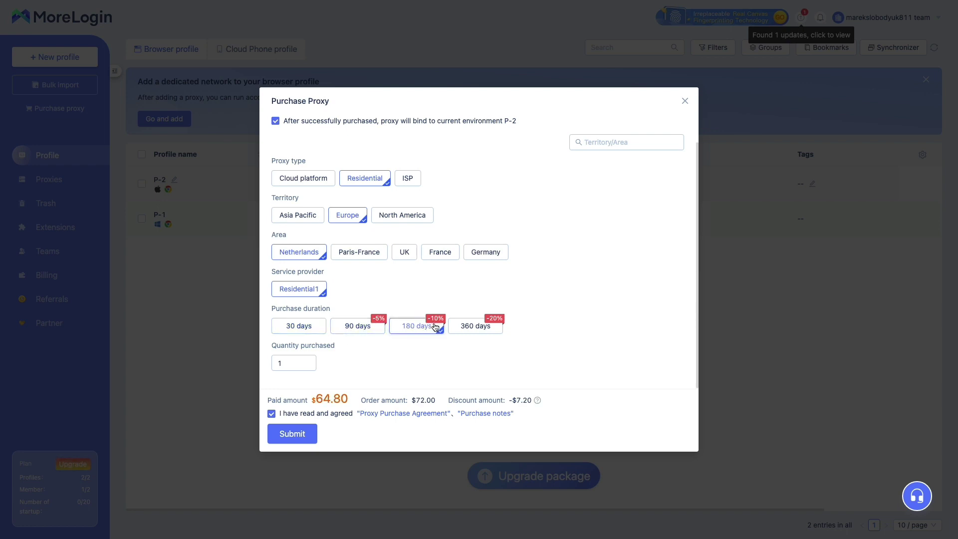
left_click(460, 328)
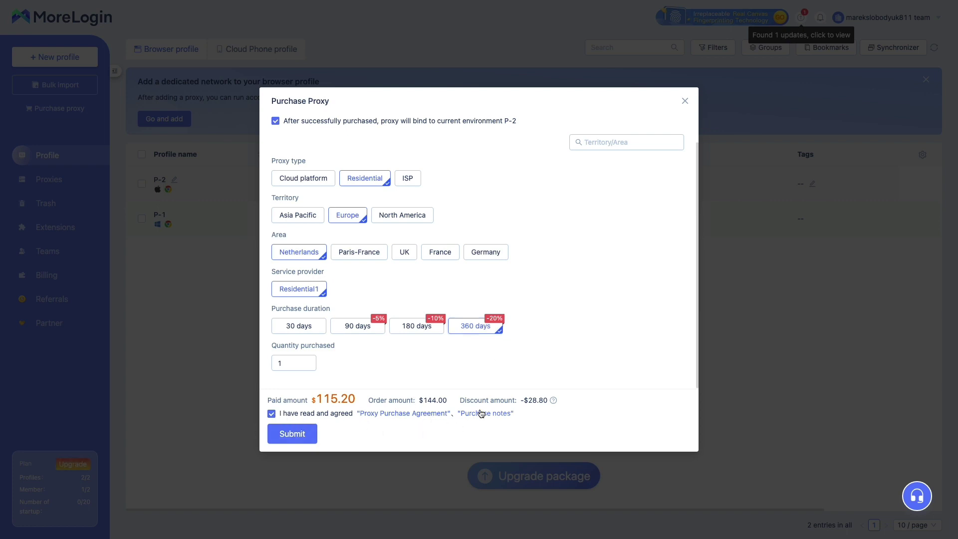
left_click(302, 430)
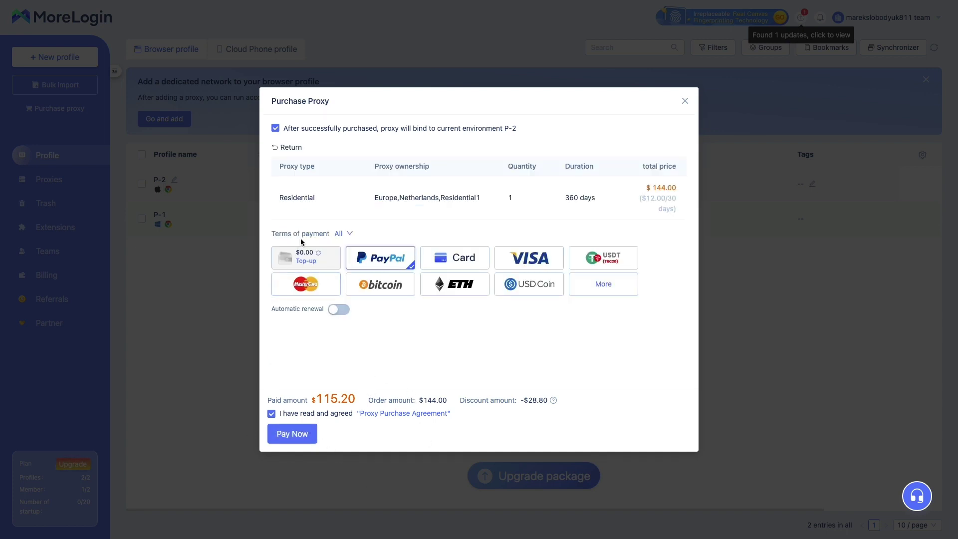
- Examine the payment categories and the full list of payment methods for the proxy order
left_click(341, 234)
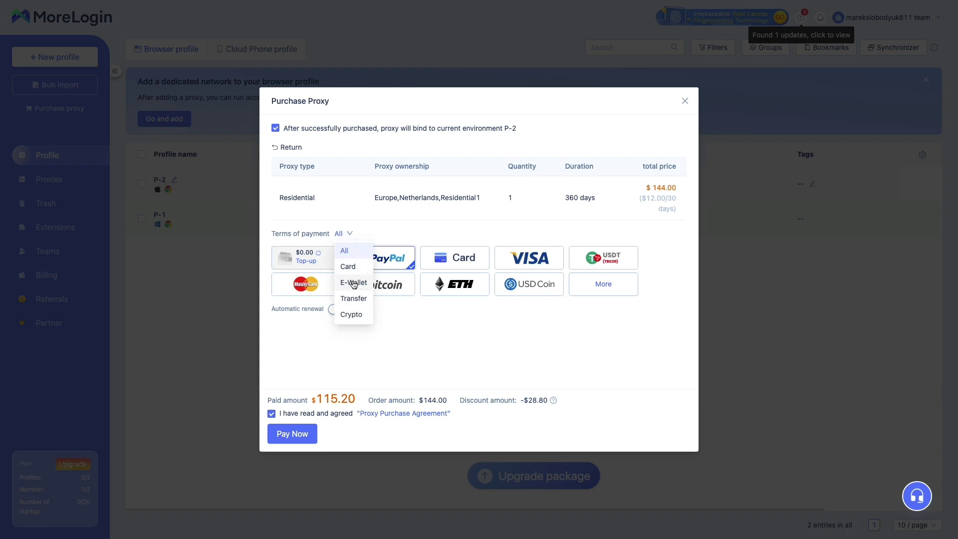
left_click(412, 333)
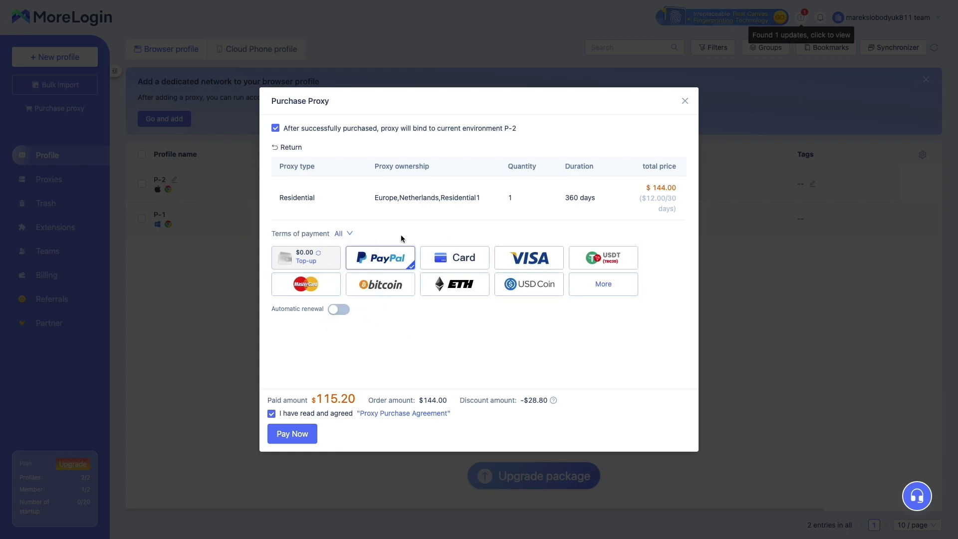
left_click(588, 286)
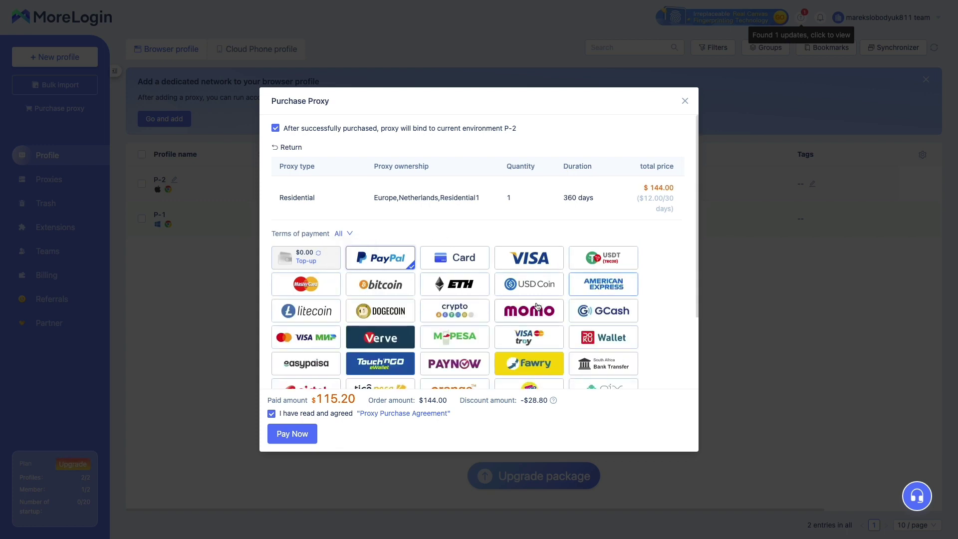
scroll(535, 304, "down", 3)
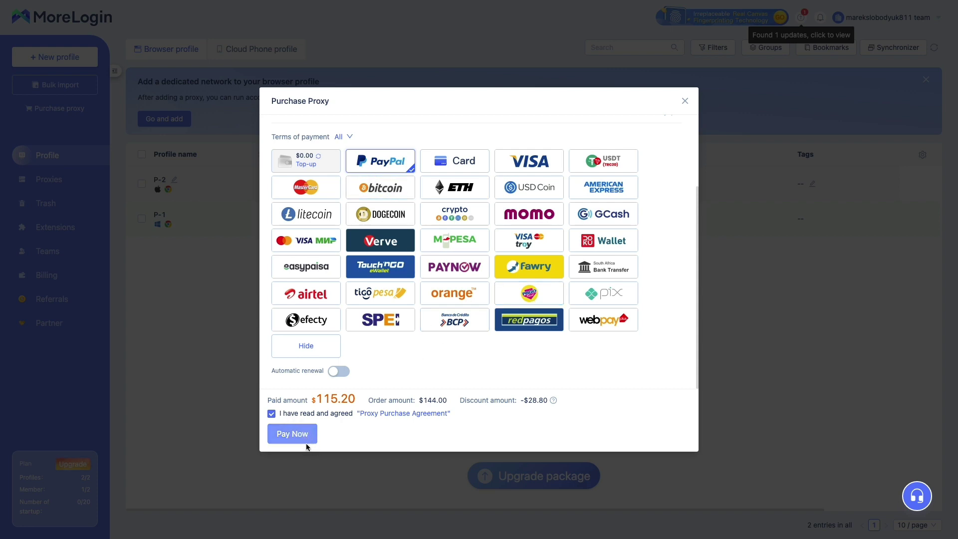
- Try GCash, South Africa Bank Transfer, easypaisa and USD Coin as payment methods, then abandon the purchase and the proxy change for P-2
left_click(594, 220)
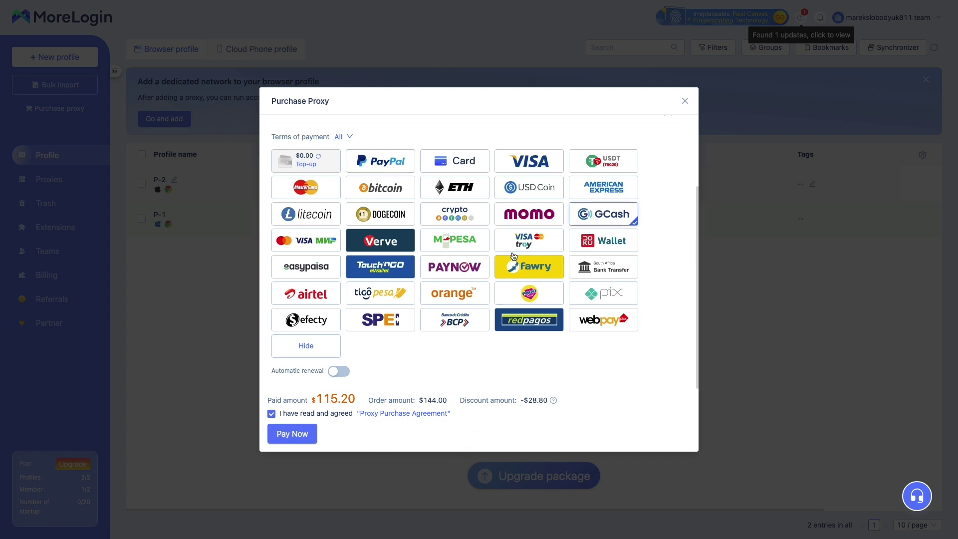
left_click(619, 272)
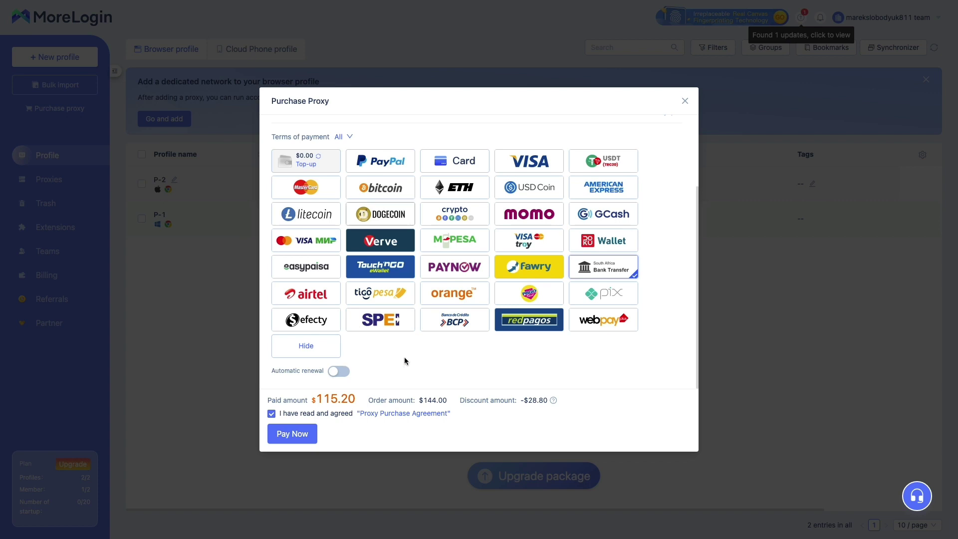
scroll(358, 280, "up", 3)
scroll(409, 324, "down", 2)
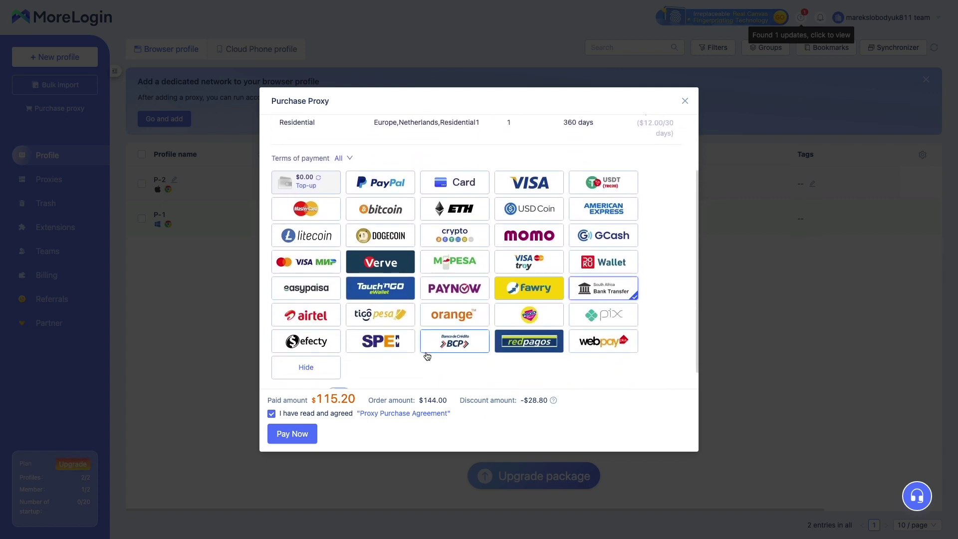
left_click(306, 288)
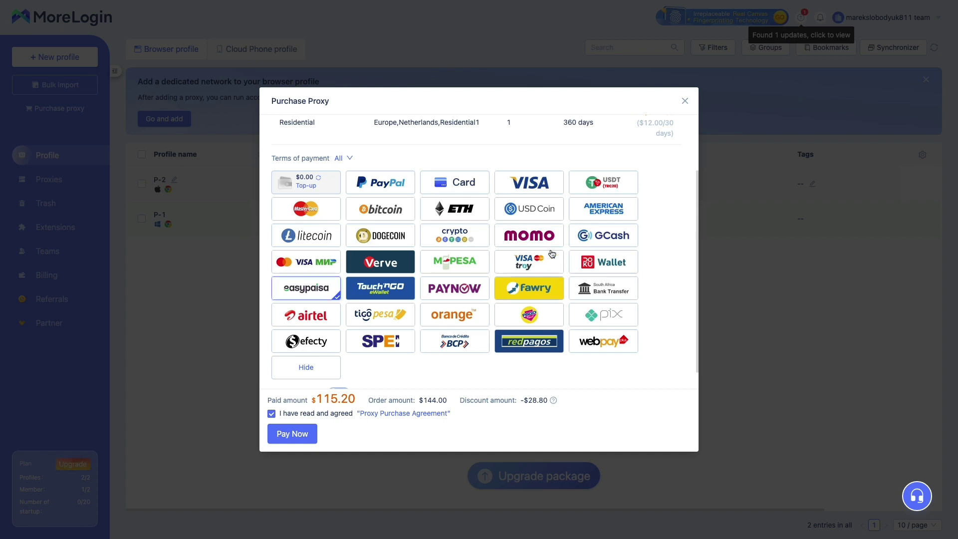
scroll(640, 243, "up", 3)
scroll(599, 235, "down", 3)
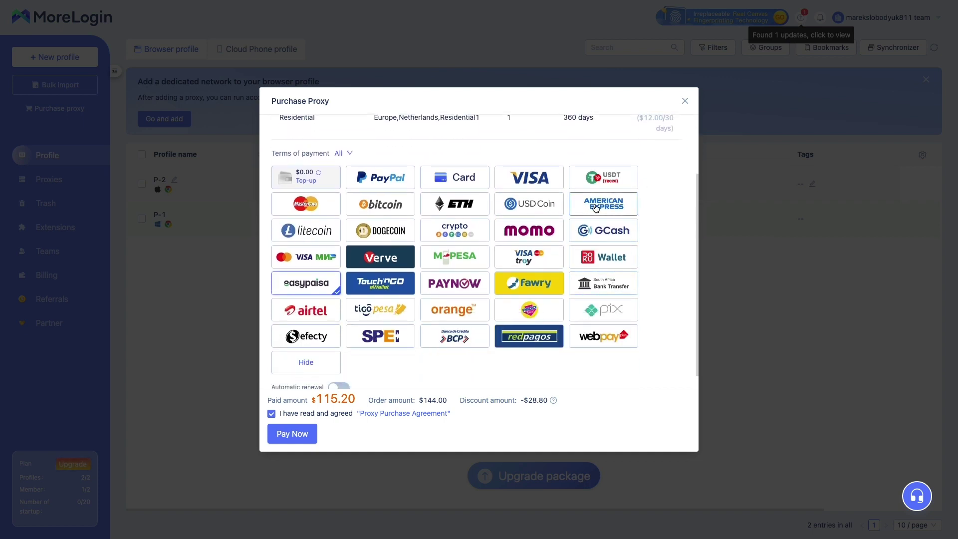
left_click(554, 204)
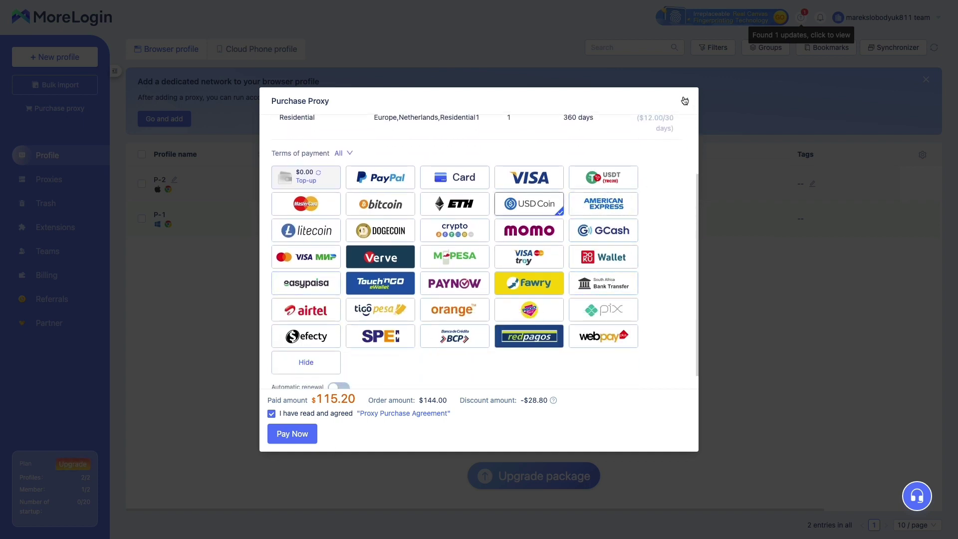
left_click(684, 98)
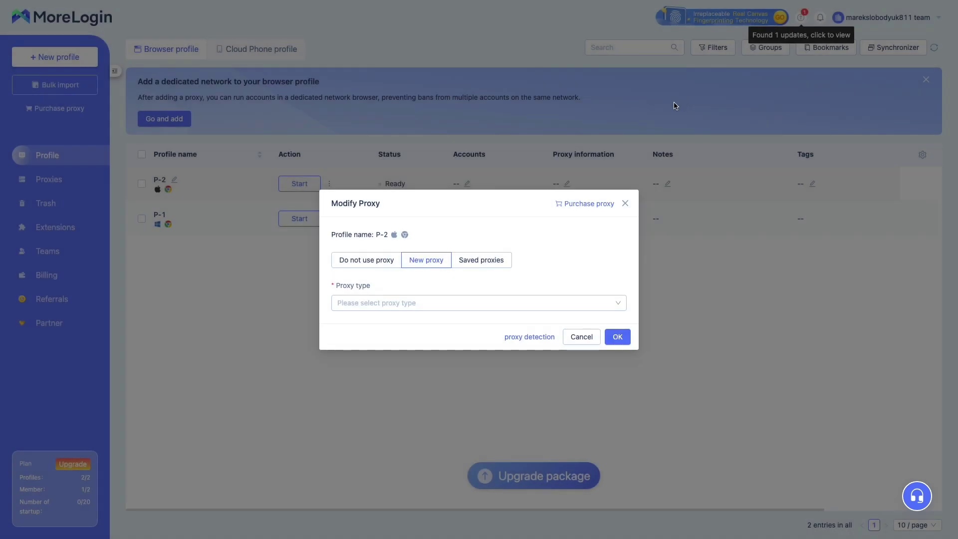
left_click(626, 203)
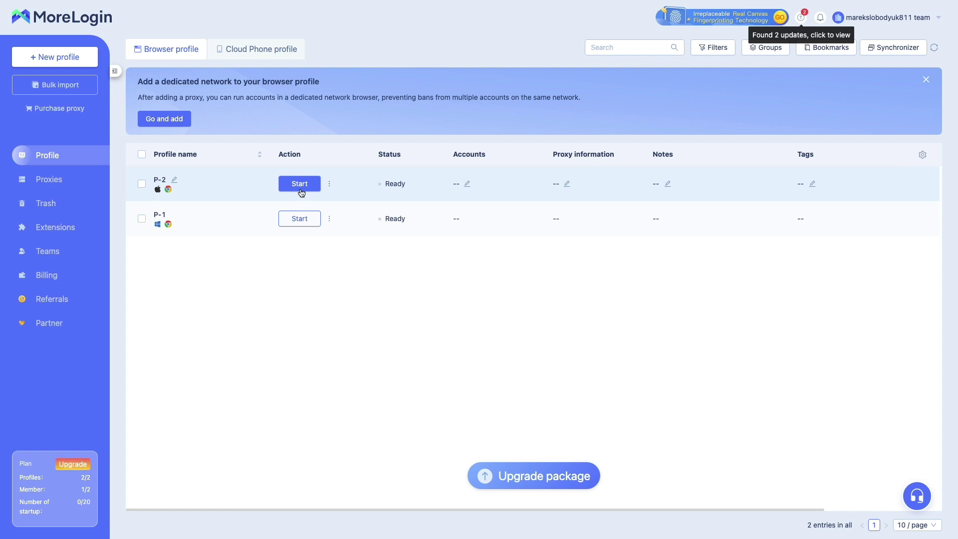
- Start a new general proxy purchase, compare the proxy types and choose Cloud platform
left_click(39, 108)
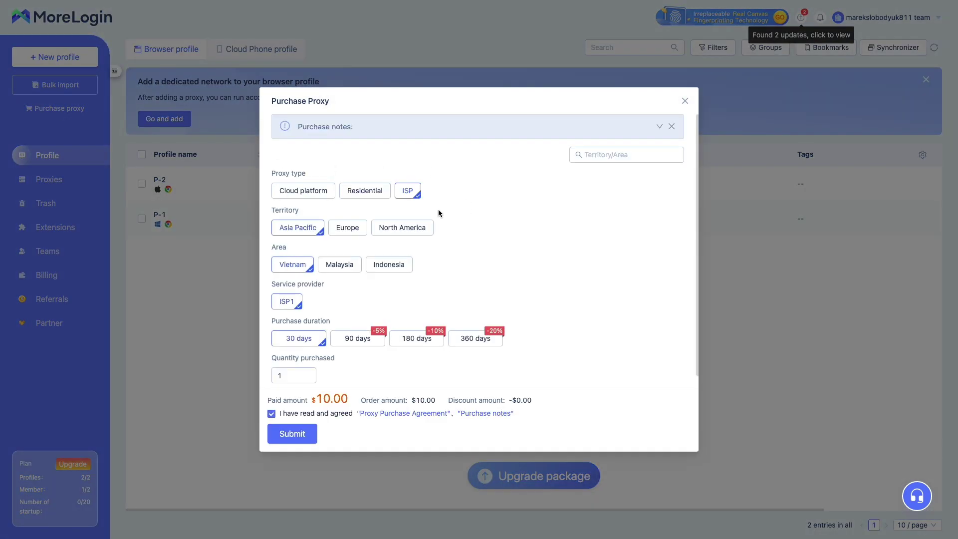
left_click(349, 229)
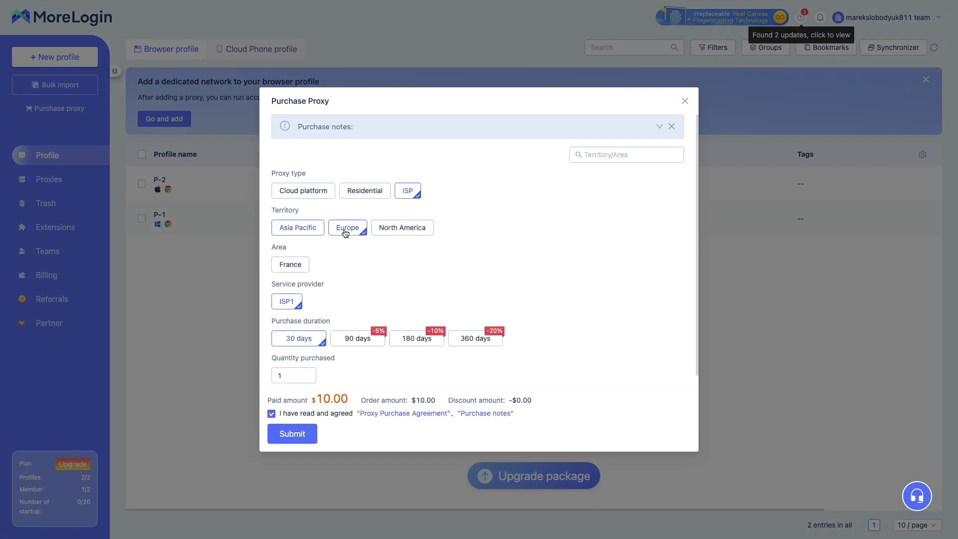
left_click(365, 191)
left_click(304, 191)
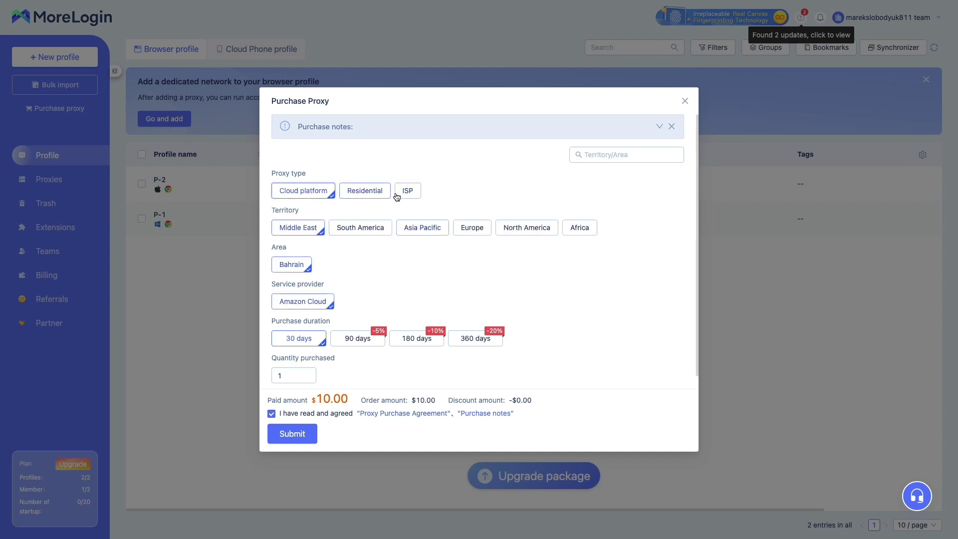
left_click(408, 191)
left_click(348, 194)
left_click(301, 191)
- Set the cloud proxy's territory to Europe and its area to Netherlands-Amsterdam
left_click(483, 231)
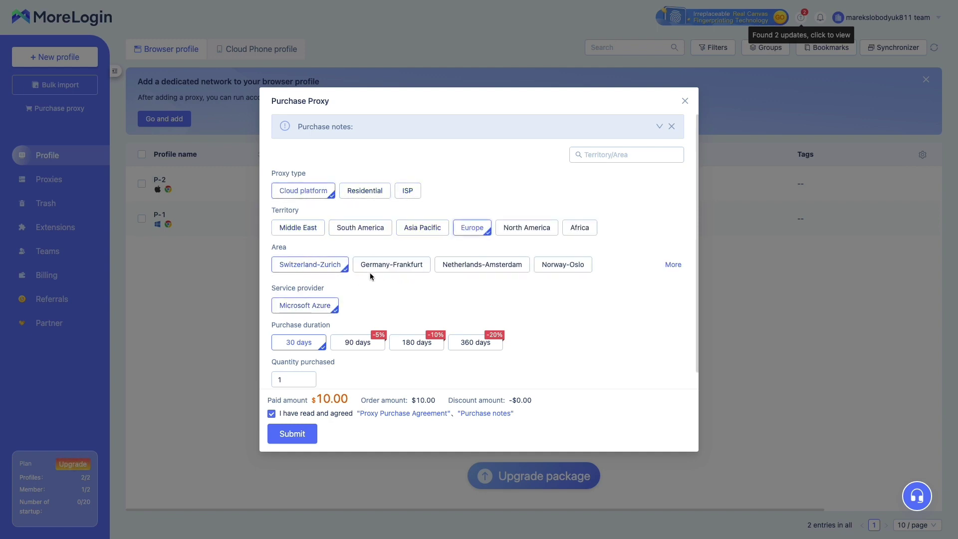
left_click(384, 265)
left_click(477, 265)
scroll(316, 320, "down", 1)
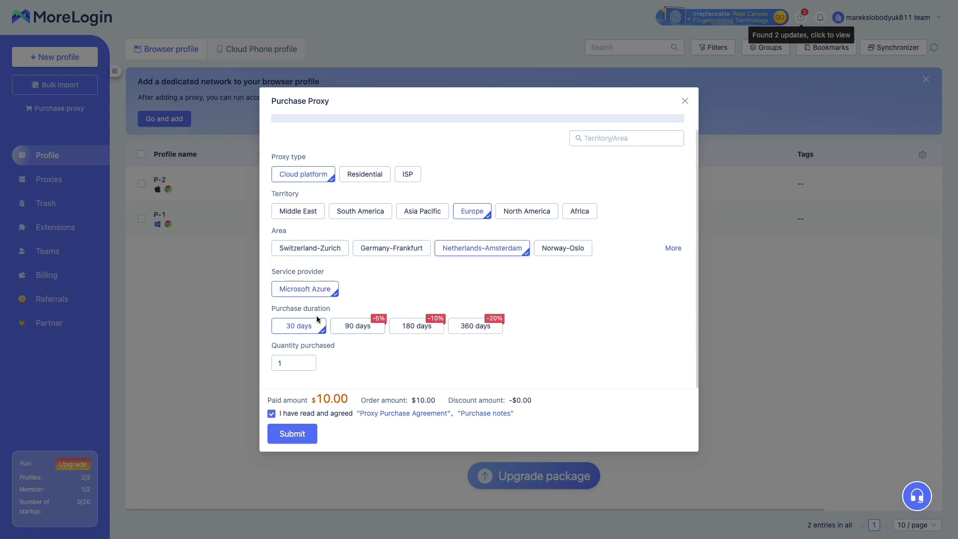
- Compare the proxy order's cost for 90, 180 and 360 days, and close the purchase without submitting it
left_click(355, 327)
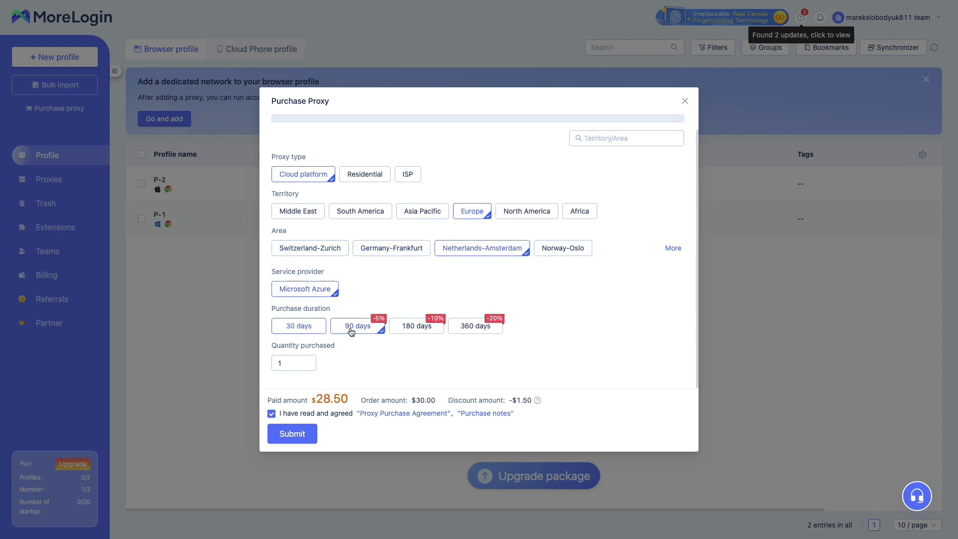
left_click(417, 329)
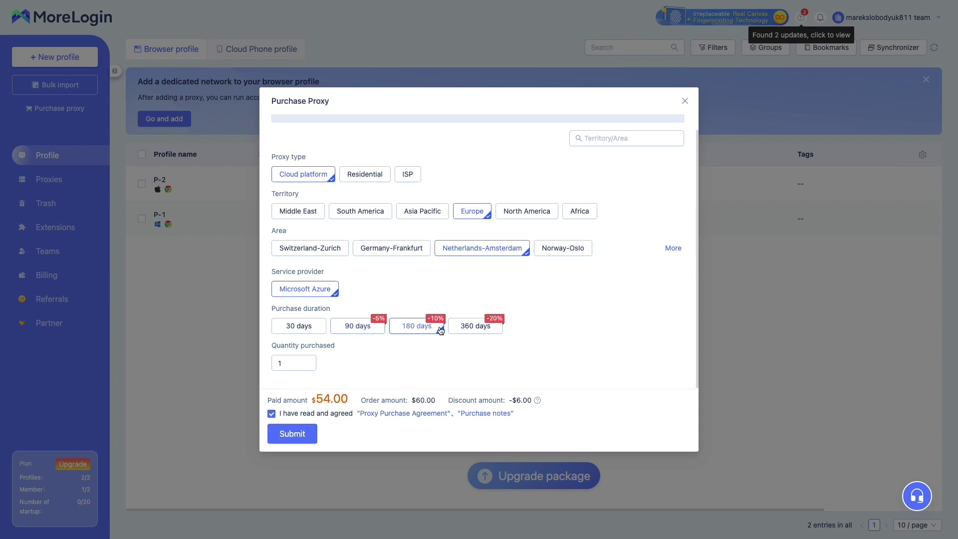
left_click(479, 323)
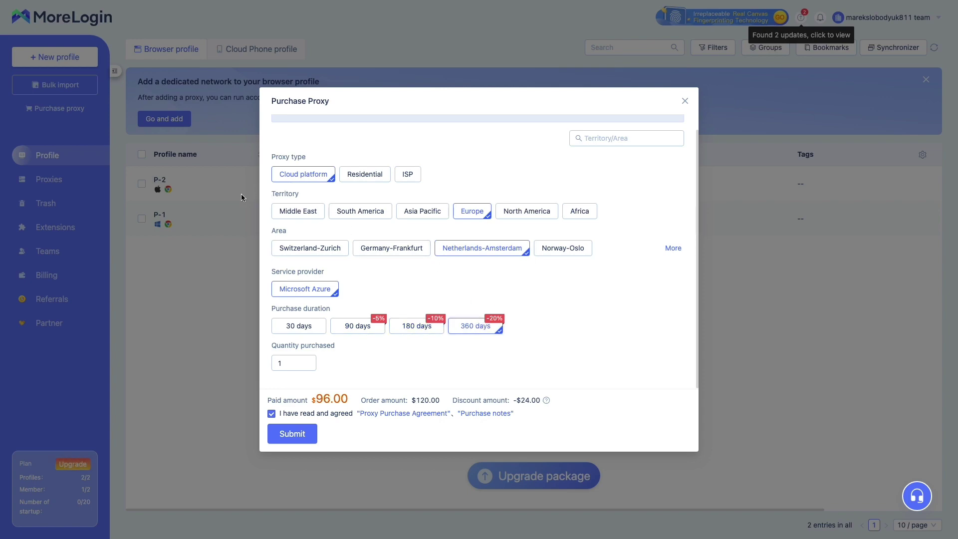
left_click(685, 101)
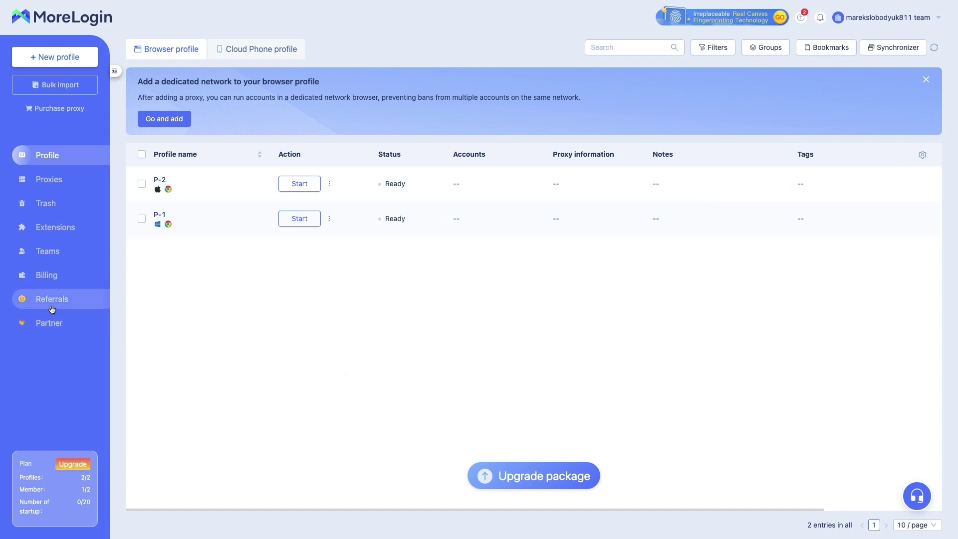
- View the billing overview with its package, account balance and order details, and return to the browser profile list
left_click(69, 274)
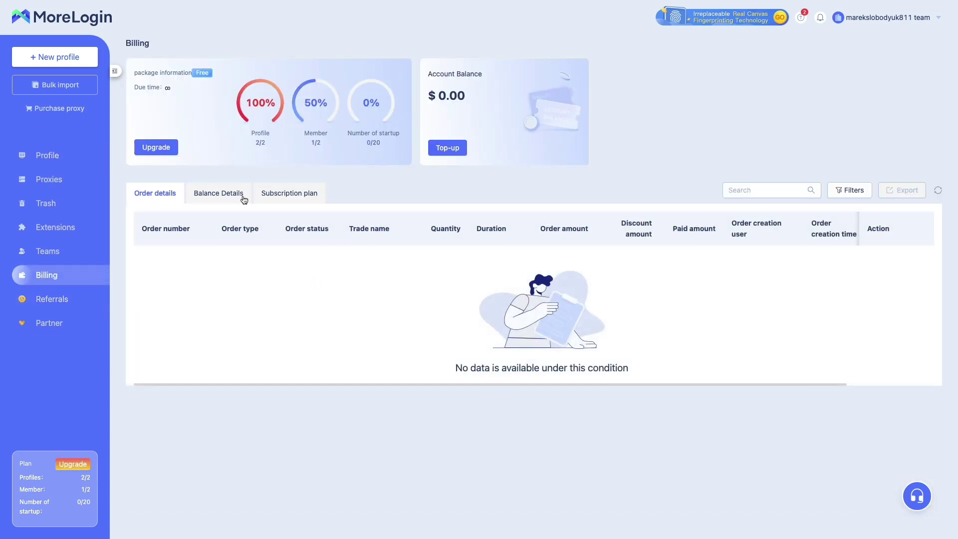
left_click(103, 180)
left_click(75, 161)
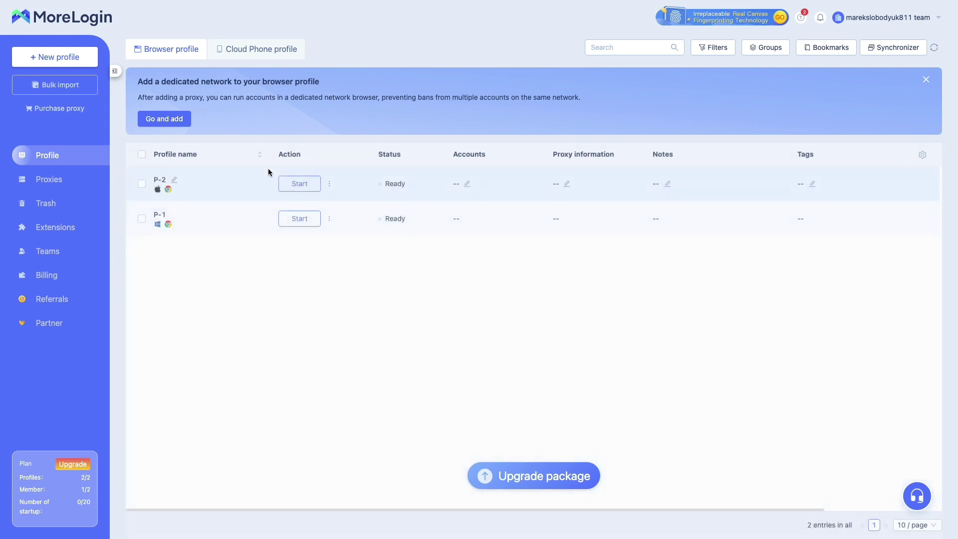